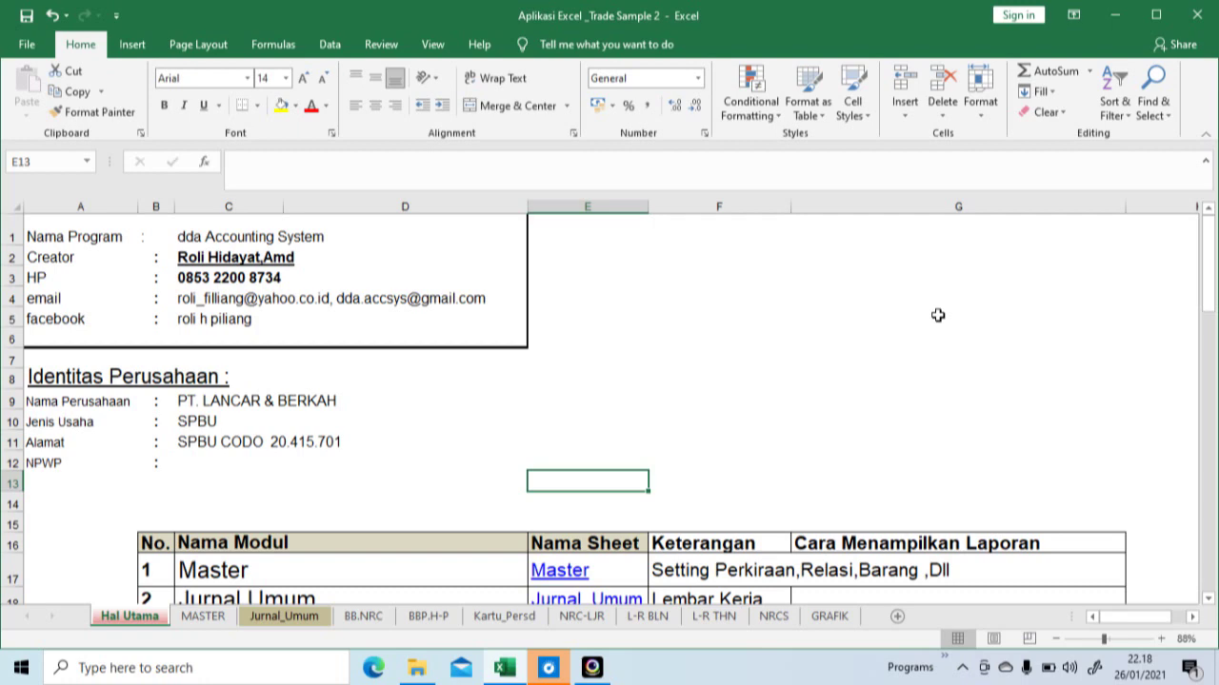
# Open the MASTER chart of accounts sheet and select the account name in C66.
pyautogui.click(698, 375)
pyautogui.moveTo(1209, 285); pyautogui.dragTo(1211, 354)
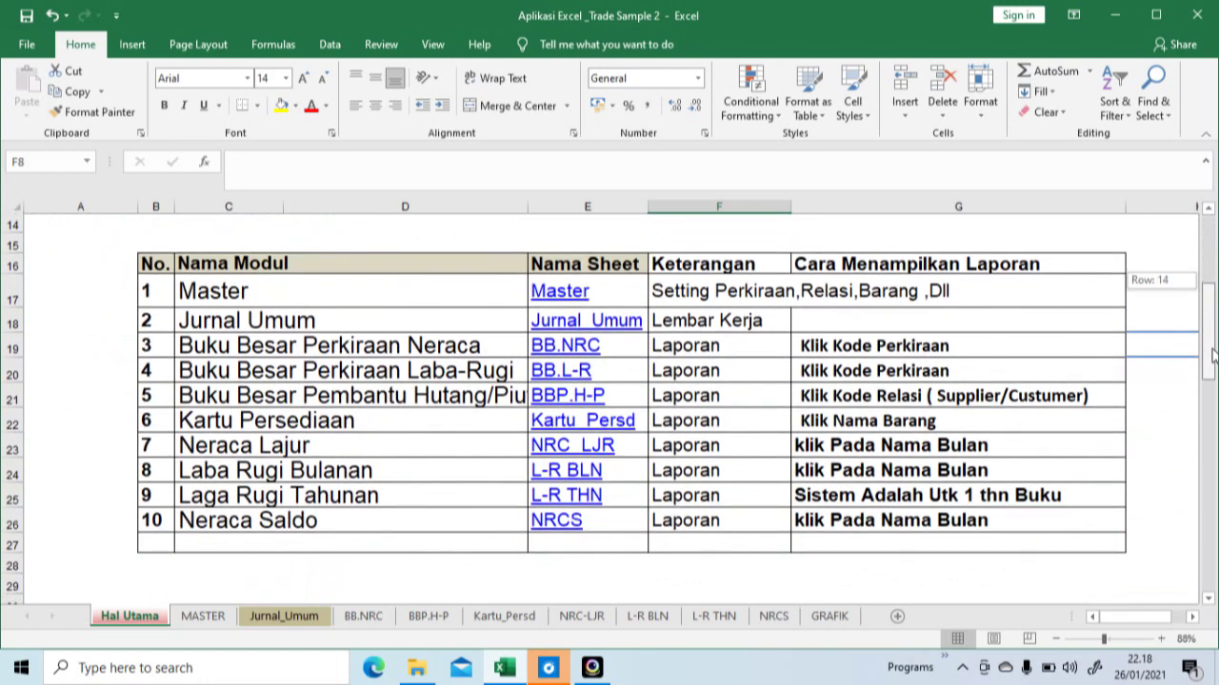
pyautogui.moveTo(1211, 355); pyautogui.dragTo(1209, 350)
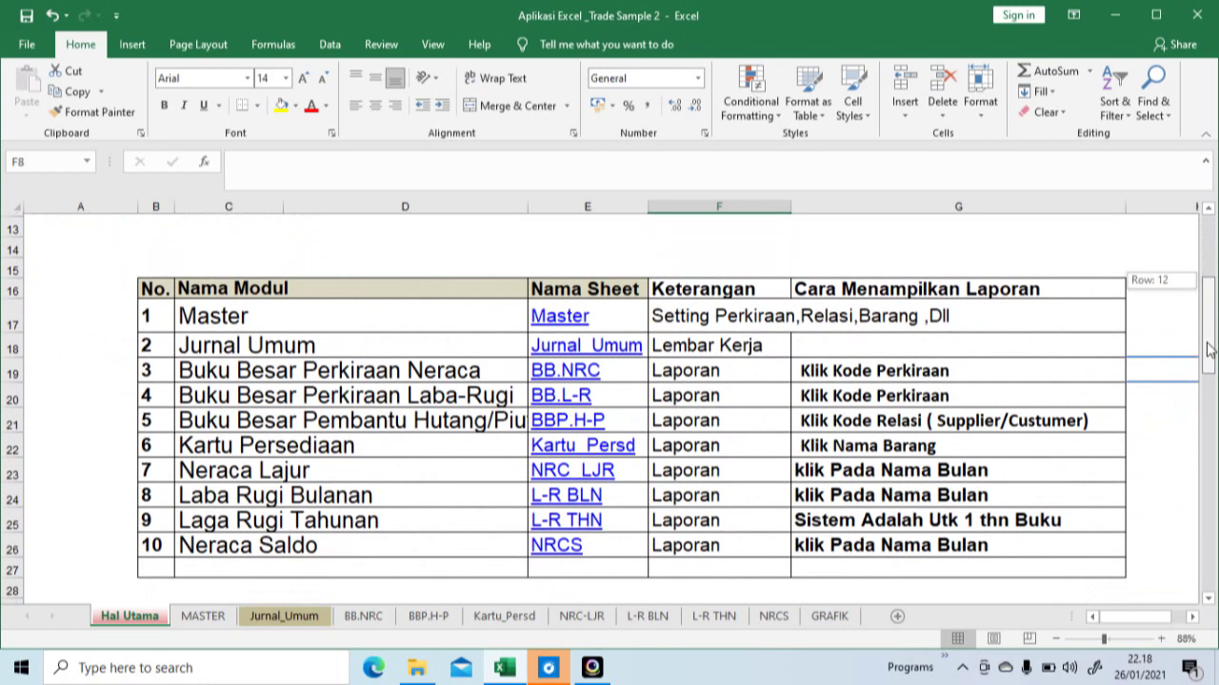
pyautogui.moveTo(1209, 349); pyautogui.dragTo(1209, 347)
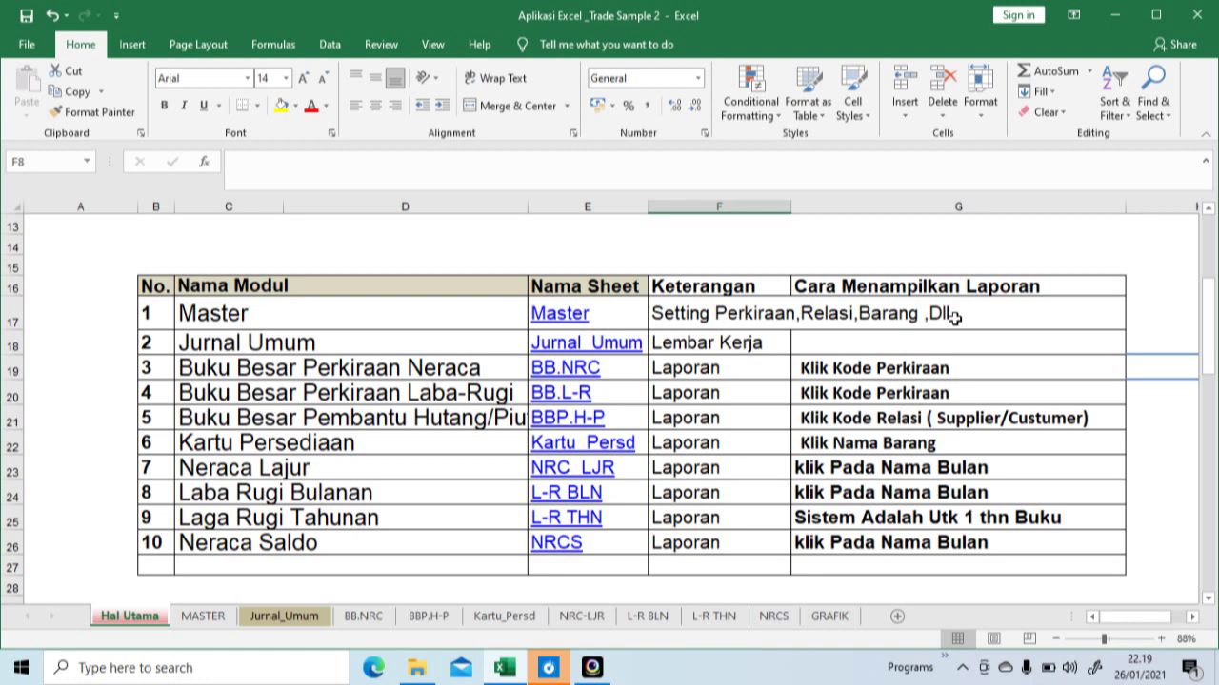
pyautogui.moveTo(1207, 302); pyautogui.dragTo(1213, 333)
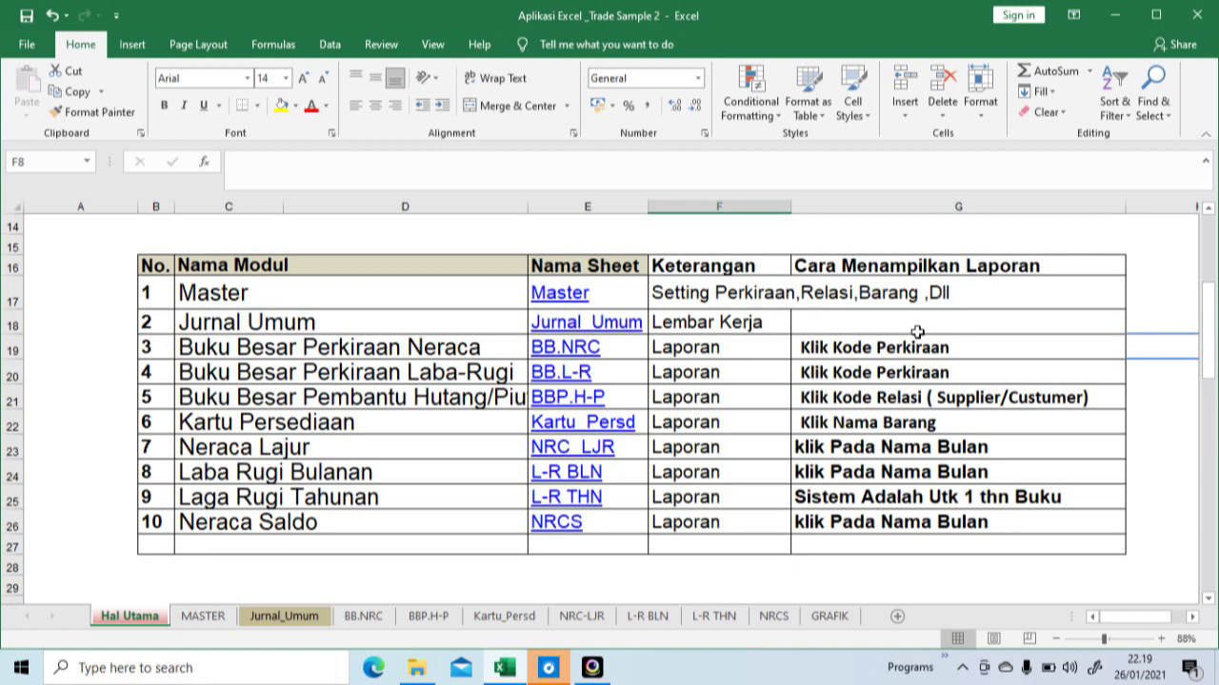
pyautogui.click(202, 617)
pyautogui.click(284, 466)
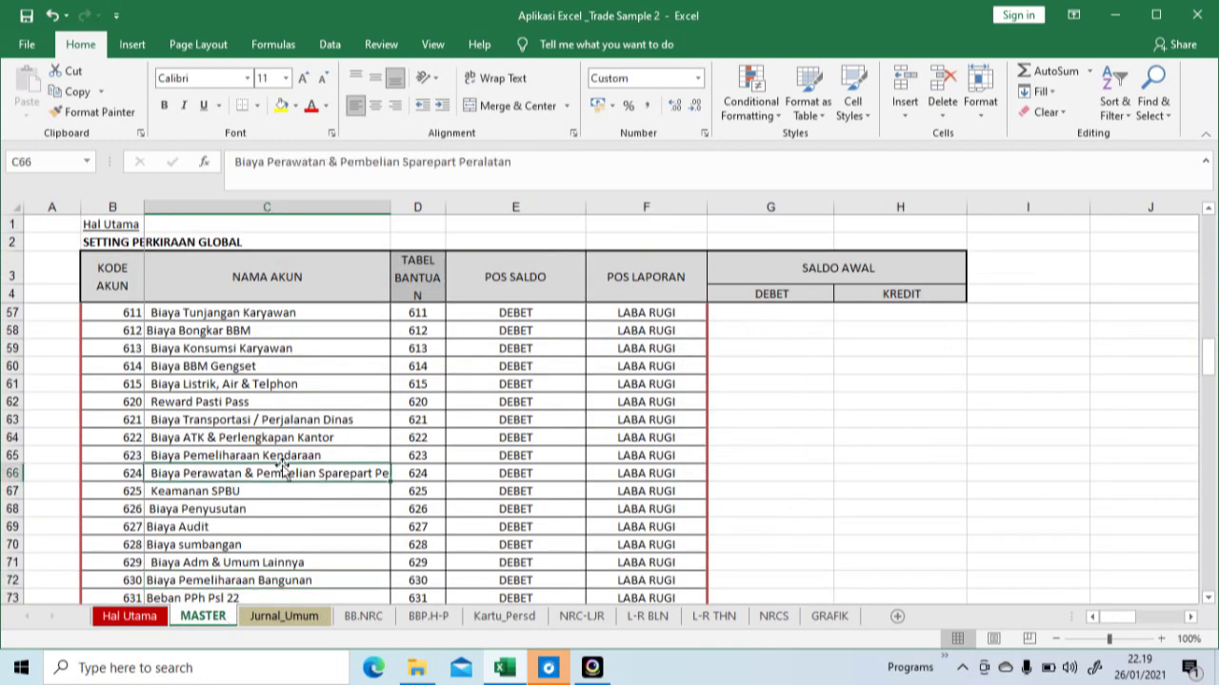
# Page through the current and fixed asset accounts, landing around Kas Bank BRI.
pyautogui.press('pageup')
pyautogui.press('pageup')
pyautogui.press('pageup')
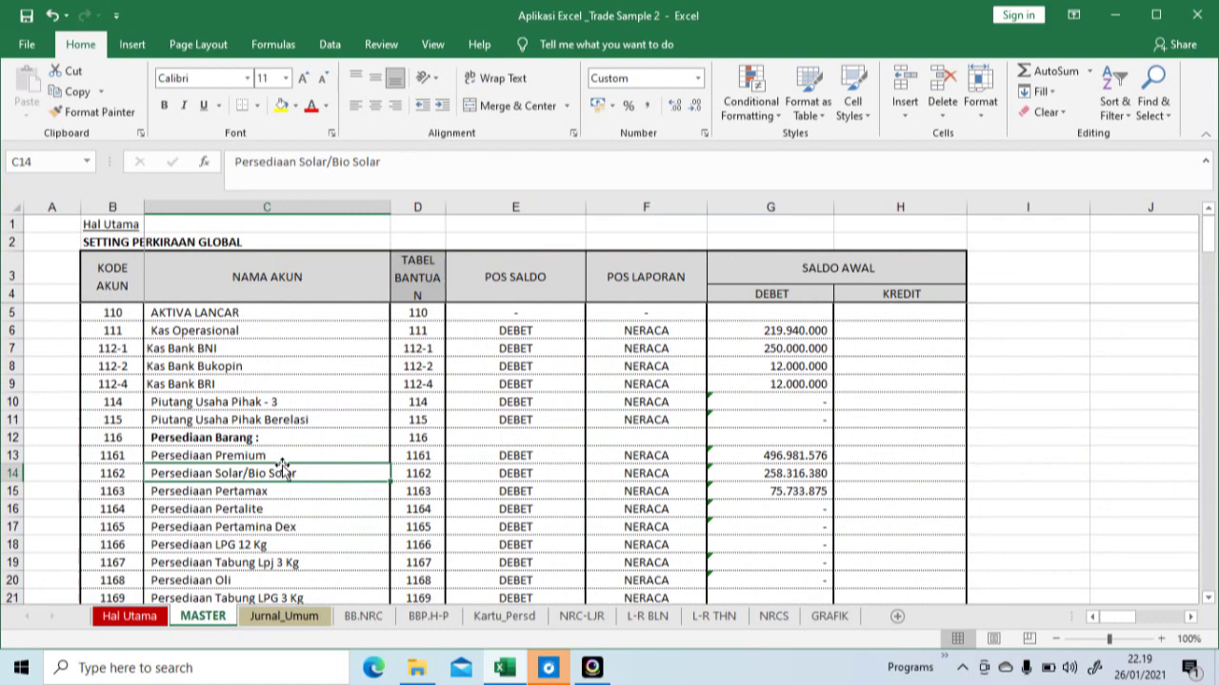
pyautogui.press('pagedown')
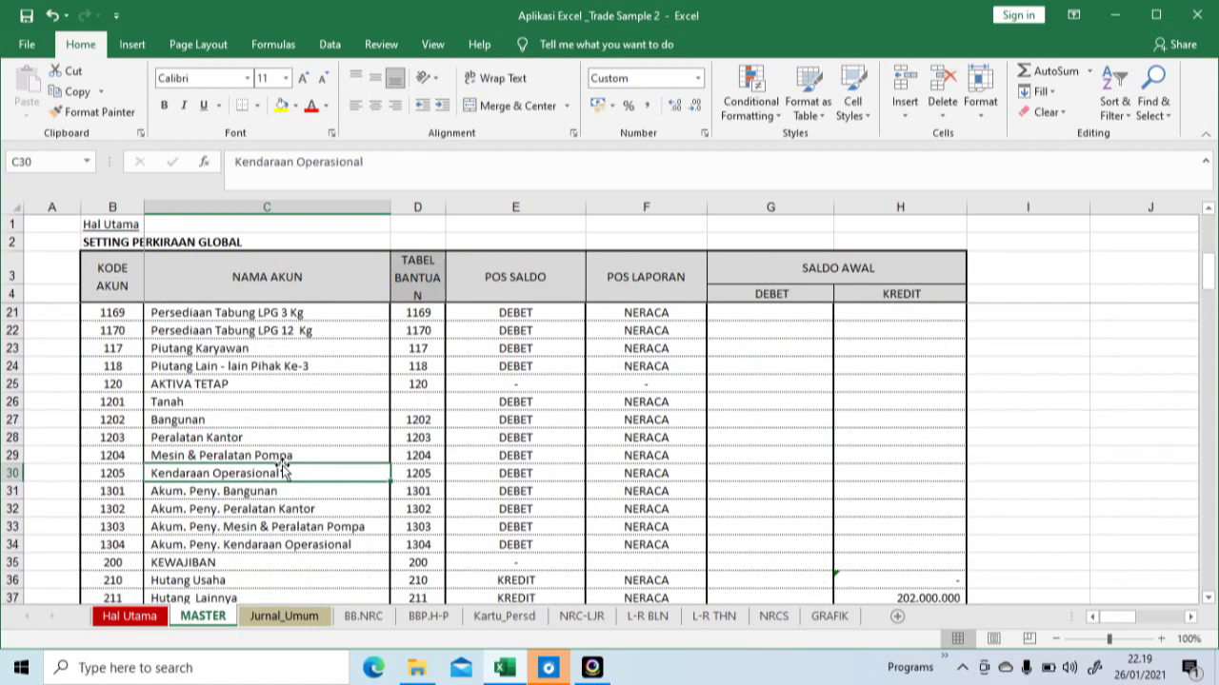
pyautogui.press('pageup')
pyautogui.press('pagedown')
pyautogui.press('pageup')
pyautogui.press('Up')
pyautogui.press('Up')
pyautogui.press('Up')
pyautogui.press('Up')
pyautogui.press('Down')
pyautogui.press('Down')
pyautogui.press('Down')
pyautogui.press('Down')
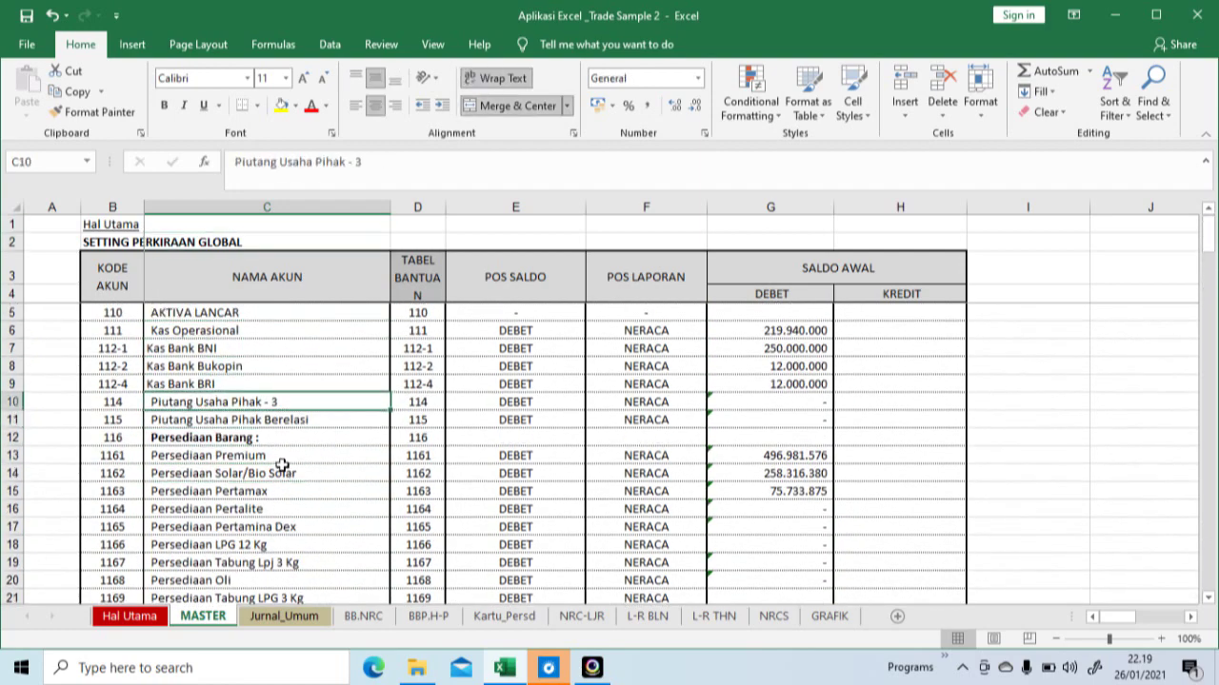
# Step through the inventory, liability, equity and sales accounts, then switch to Jurnal_Umum.
pyautogui.press('Down')
pyautogui.press('Down')
pyautogui.press('Down')
pyautogui.press('Down')
pyautogui.press('Left')
pyautogui.press('Right')
pyautogui.press('Down')
pyautogui.press('Up')
pyautogui.press('Down')
pyautogui.press('Down')
pyautogui.press('Down')
pyautogui.press('Down')
pyautogui.press('Down')
pyautogui.press('Down')
pyautogui.press('Down')
pyautogui.press('Down')
pyautogui.press('Down')
pyautogui.press('Down')
pyautogui.press('Down')
pyautogui.press('Down')
pyautogui.press('Down')
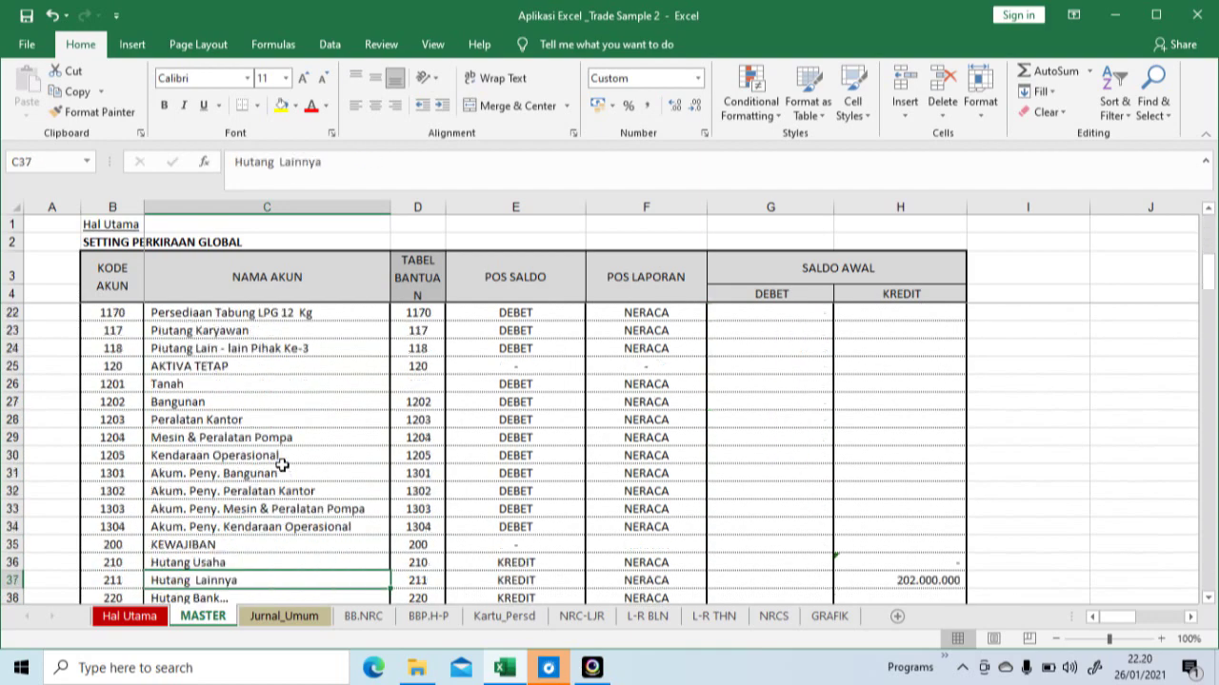
pyautogui.press('Down')
pyautogui.press('Down')
pyautogui.press('Down')
pyautogui.press('Down')
pyautogui.press('Down')
pyautogui.press('Up')
pyautogui.press('Up')
pyautogui.press('Up')
pyautogui.press('Up')
pyautogui.press('Down')
pyautogui.press('Down')
pyautogui.press('Down')
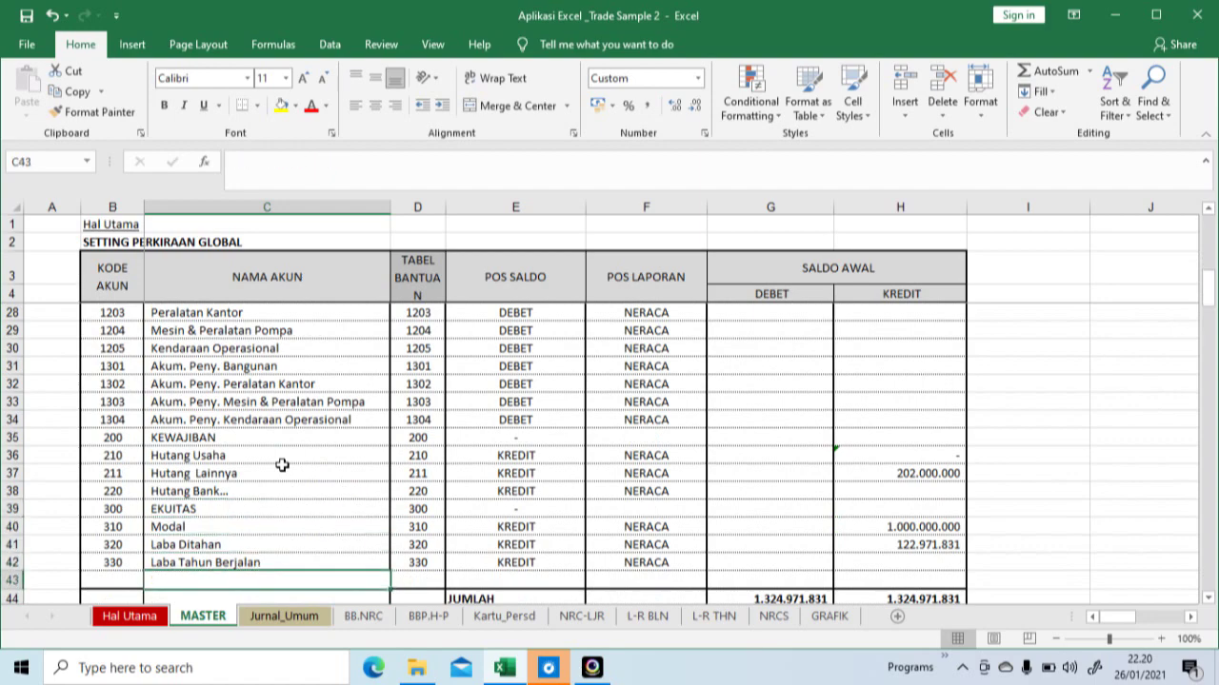
pyautogui.press('Down')
pyautogui.press('Down')
pyautogui.press('Down')
pyautogui.press('Down')
pyautogui.press('Down')
pyautogui.press('Down')
pyautogui.press('Up')
pyautogui.press('Up')
pyautogui.press('Up')
pyautogui.press('Up')
pyautogui.press('Up')
pyautogui.press('Up')
pyautogui.press('Down')
pyautogui.press('Down')
pyautogui.press('Down')
pyautogui.press('Down')
pyautogui.press('Down')
pyautogui.press('Down')
pyautogui.press('Down')
pyautogui.press('Down')
pyautogui.press('Down')
pyautogui.press('Down')
pyautogui.press('Up')
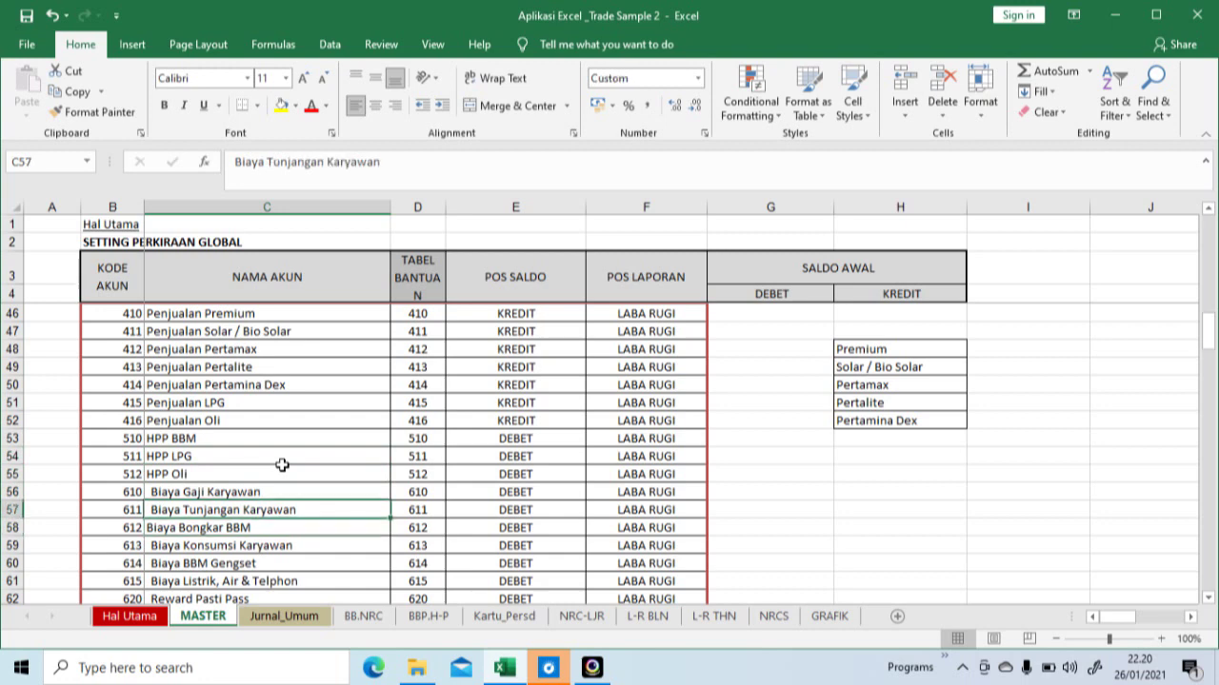
pyautogui.click(285, 616)
# Inspect journal voucher KK-010114-1 and the Pertamax sales entry, then open the BB.NRC ledger.
pyautogui.click(355, 395)
pyautogui.press('Left')
pyautogui.press('Left')
pyautogui.press('Left')
pyautogui.press('Left')
pyautogui.press('Right')
pyautogui.press('Right')
pyautogui.press('Right')
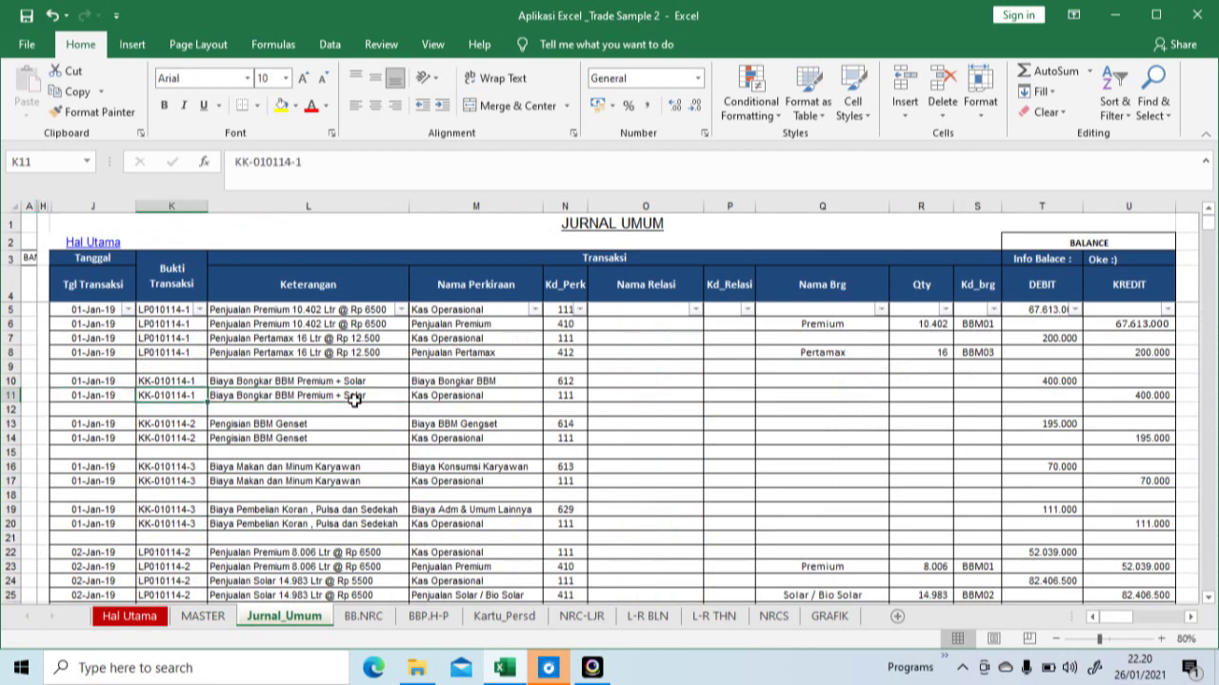
pyautogui.press('Right')
pyautogui.press('Up')
pyautogui.press('Up')
pyautogui.press('Up')
pyautogui.press('Up')
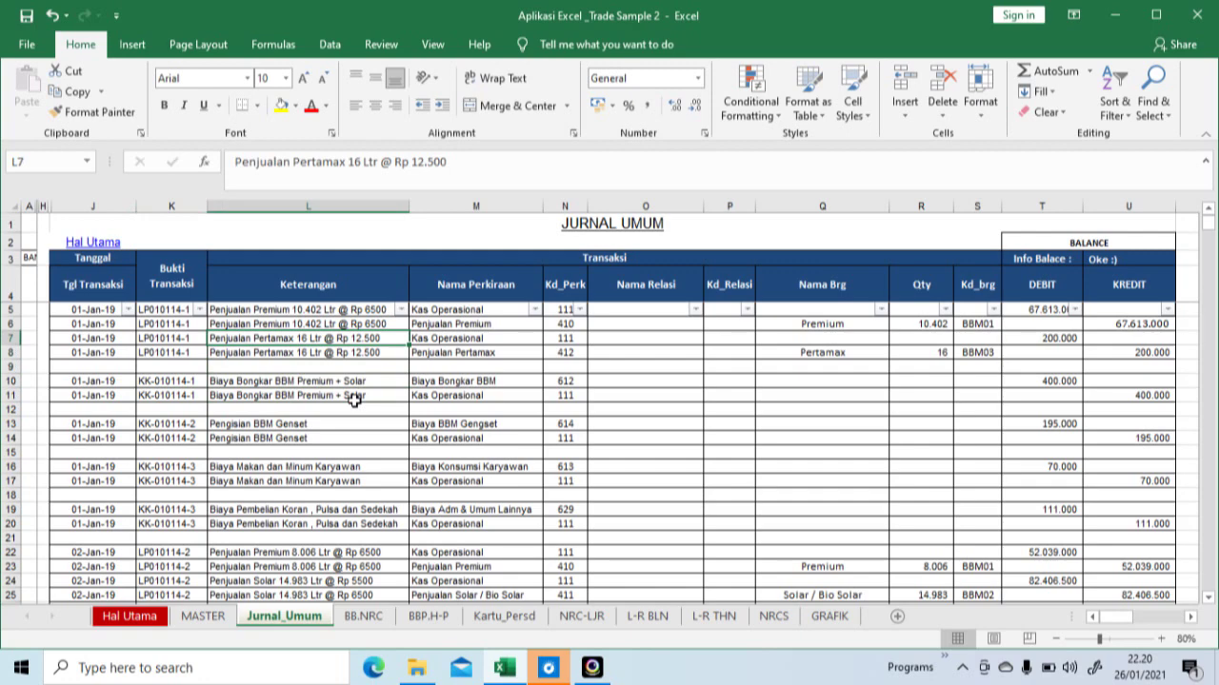
pyautogui.click(356, 619)
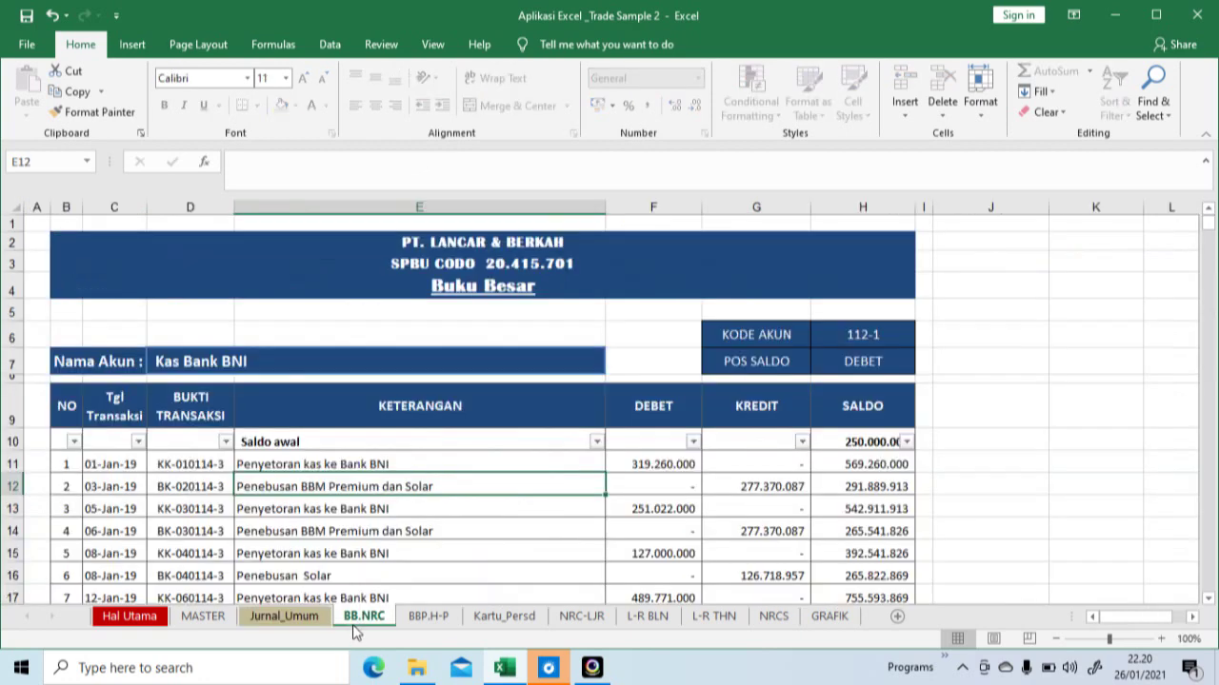
# Select the ledger entry description in E15, then open the NRCS trial balance.
pyautogui.click(342, 557)
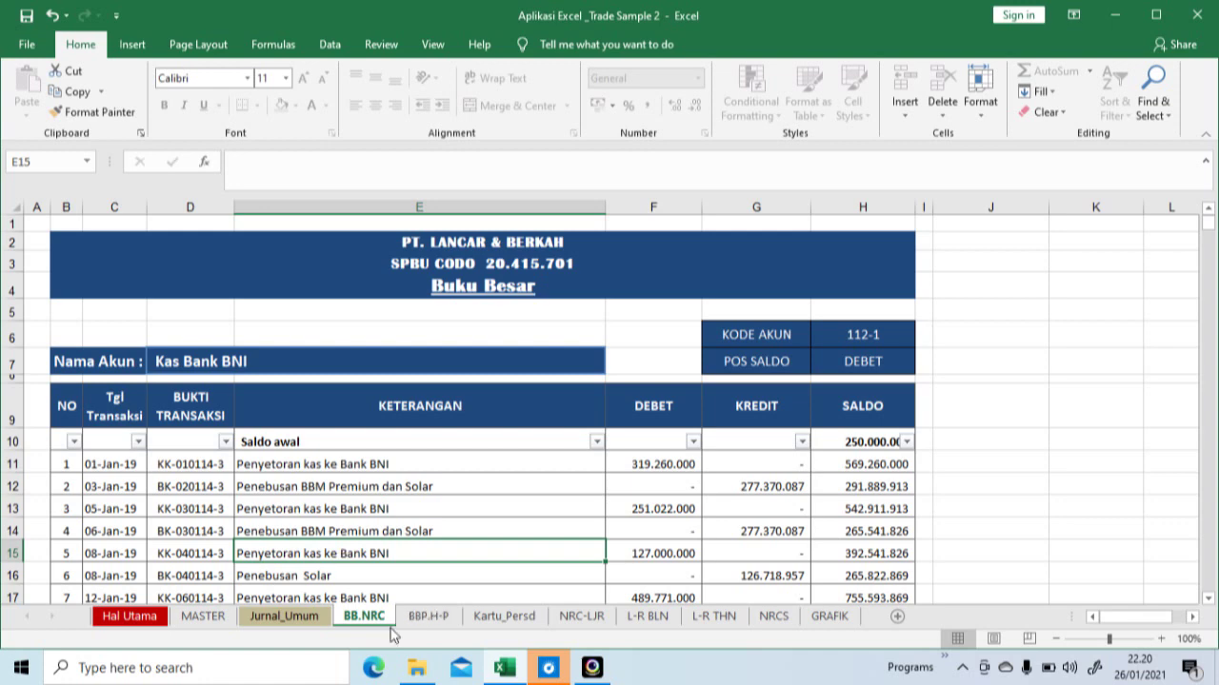
pyautogui.click(774, 617)
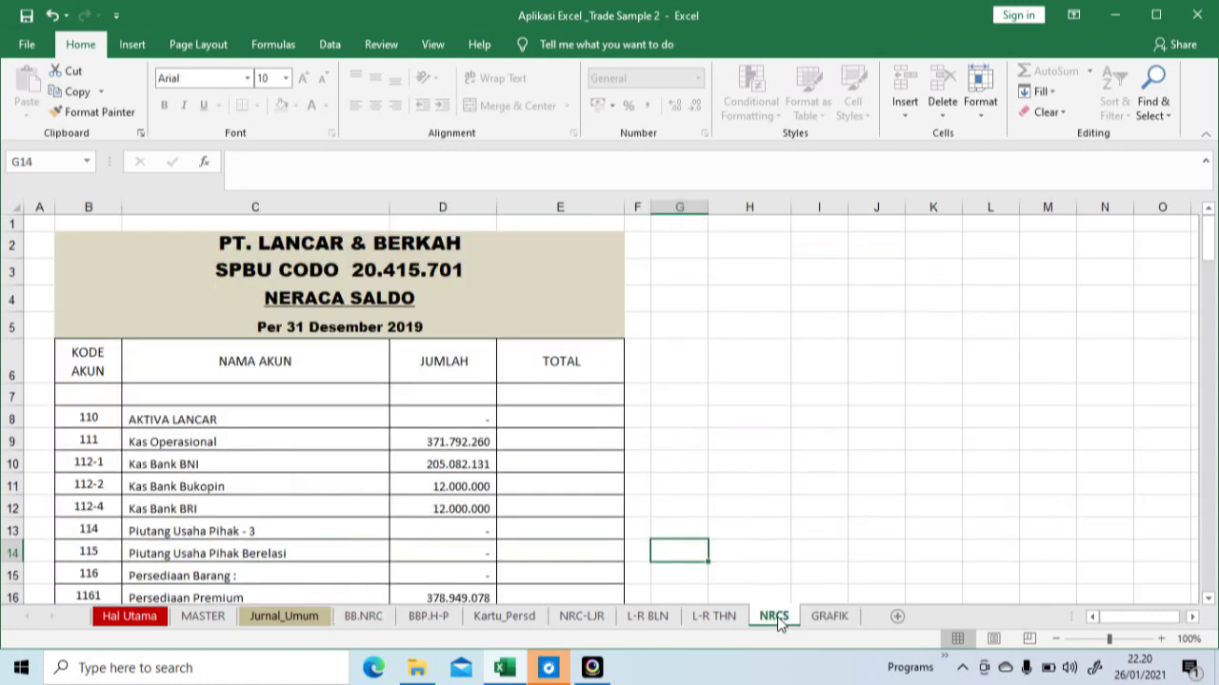
# Flip through every sheet from Jurnal_Umum to NRCS, then return to the BB.NRC account name.
pyautogui.click(286, 598)
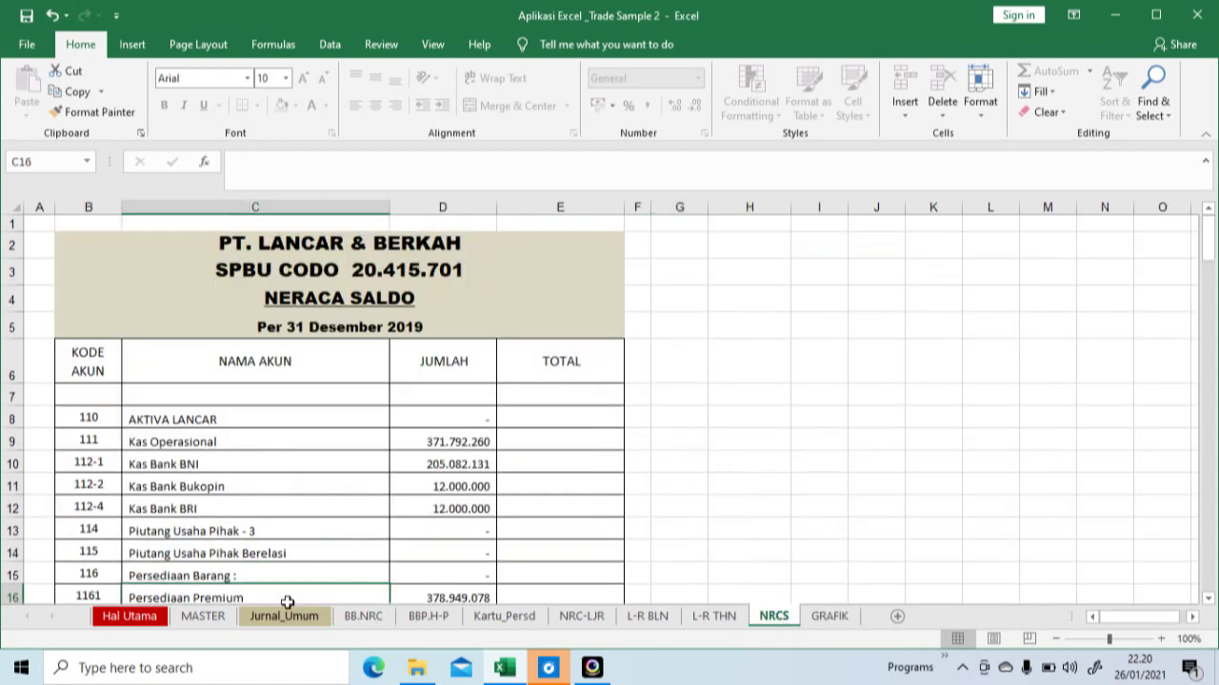
pyautogui.click(283, 616)
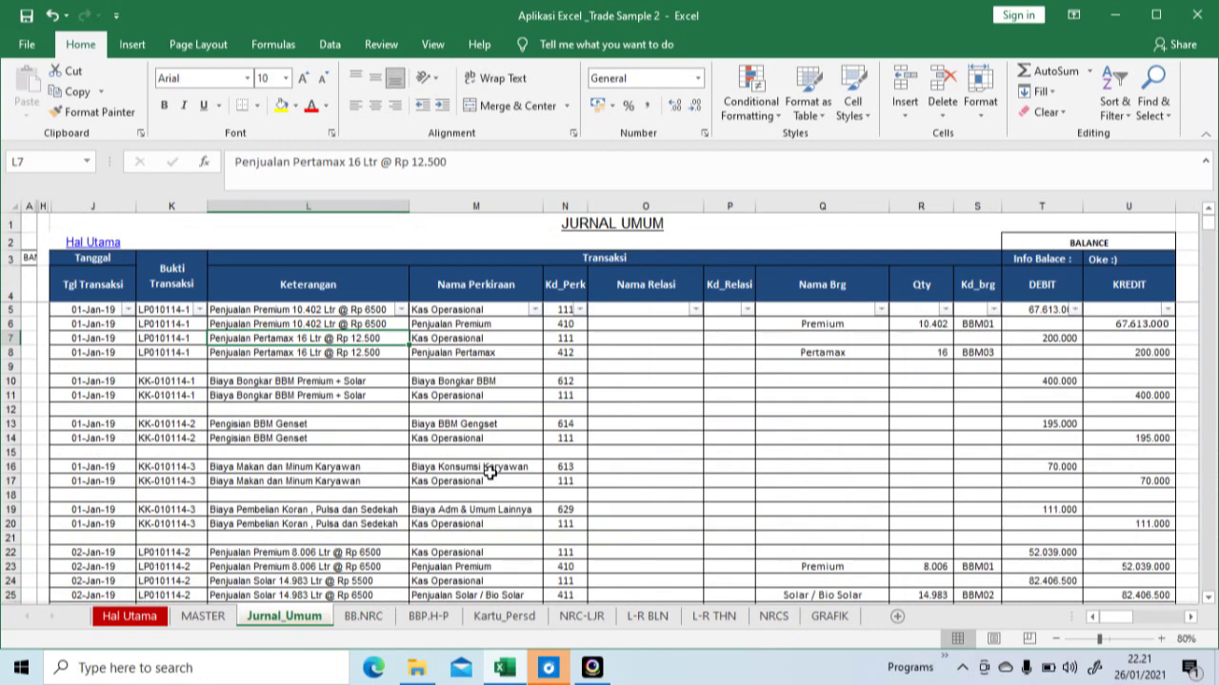
pyautogui.click(376, 617)
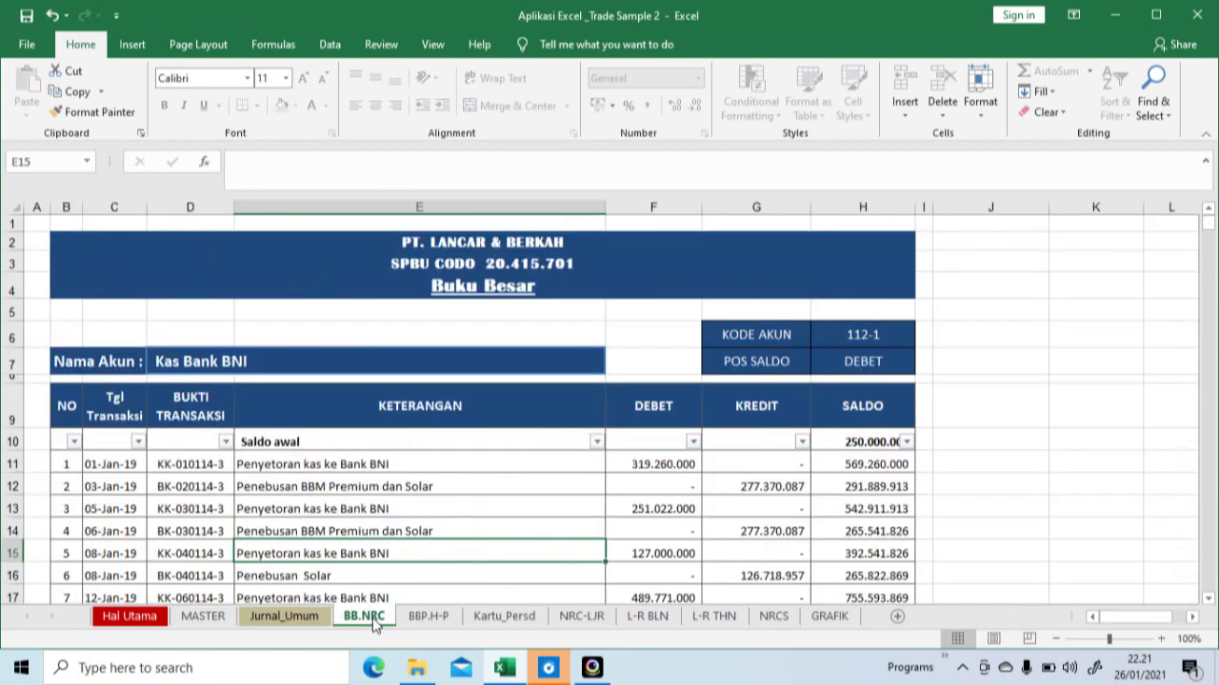
pyautogui.click(424, 617)
pyautogui.click(518, 617)
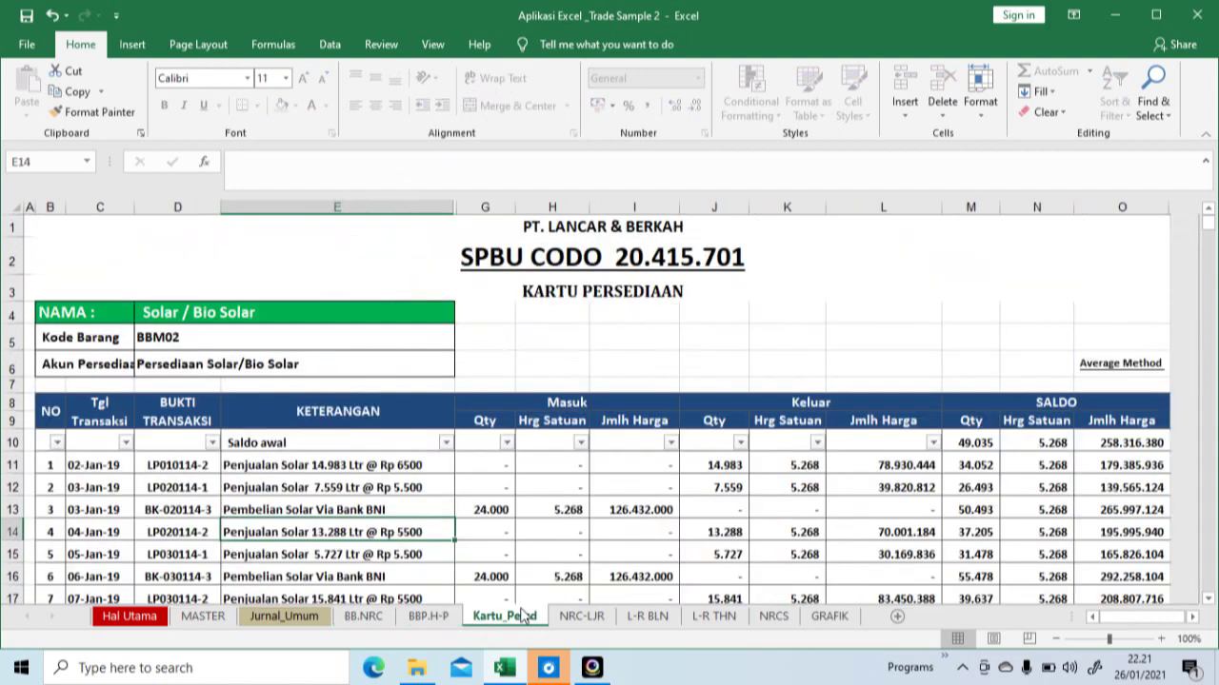
pyautogui.click(579, 616)
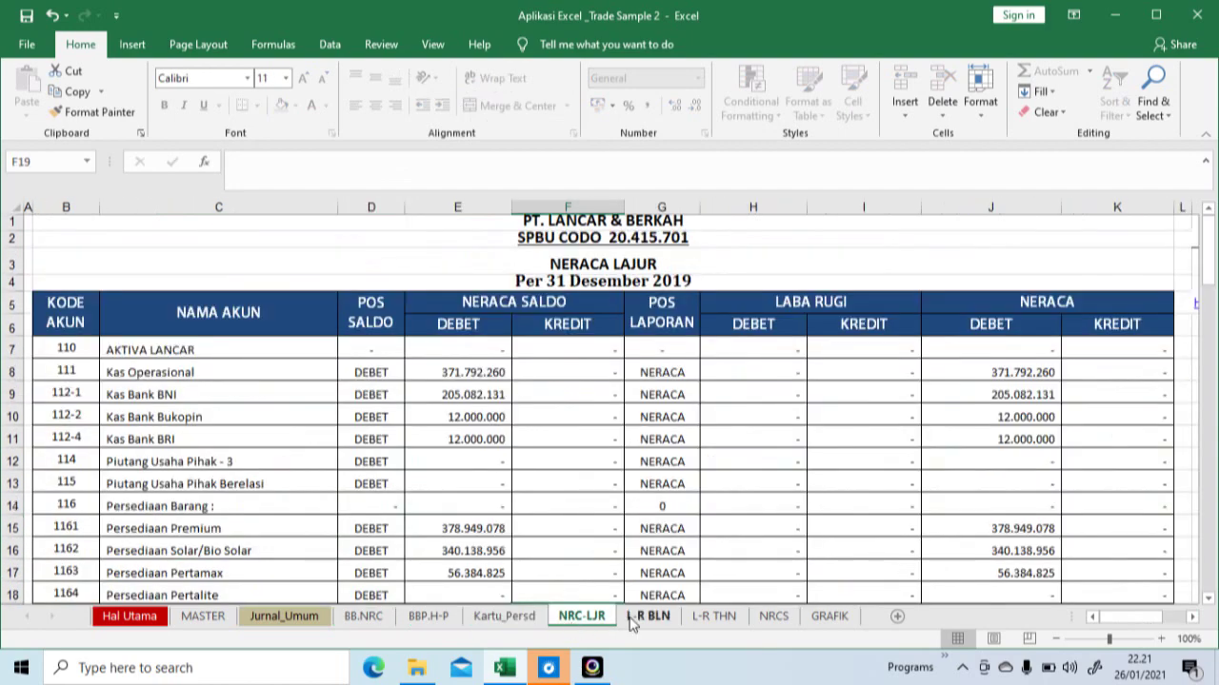
pyautogui.click(649, 619)
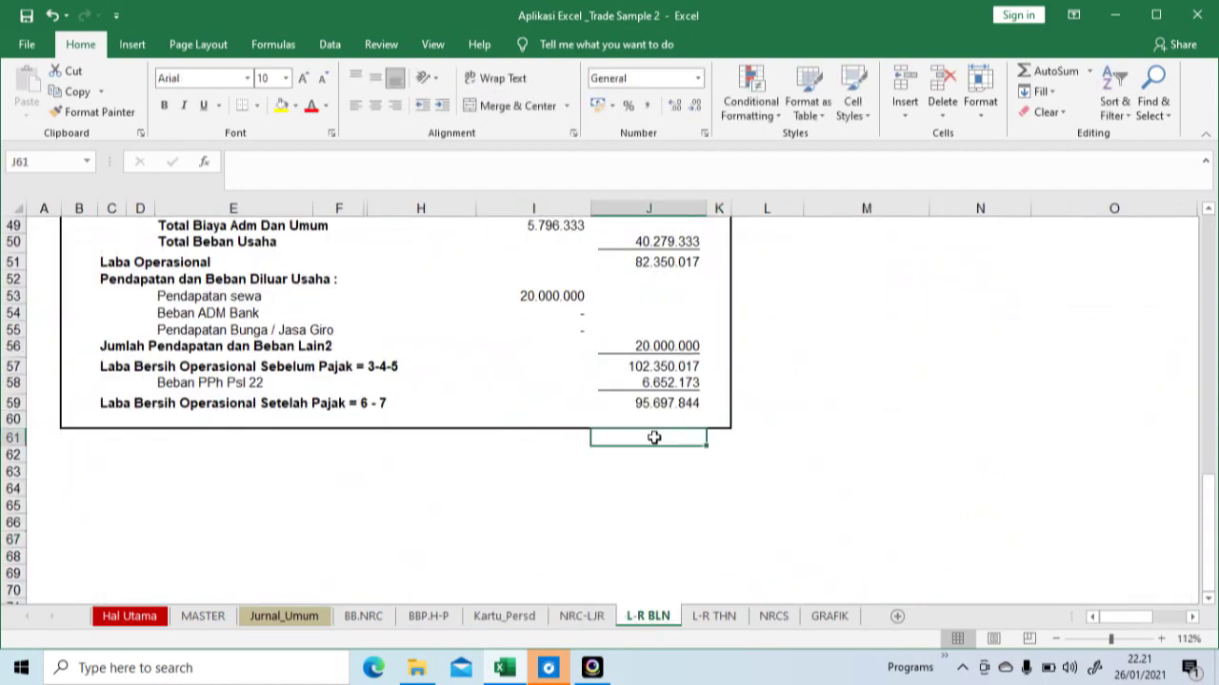
pyautogui.click(715, 616)
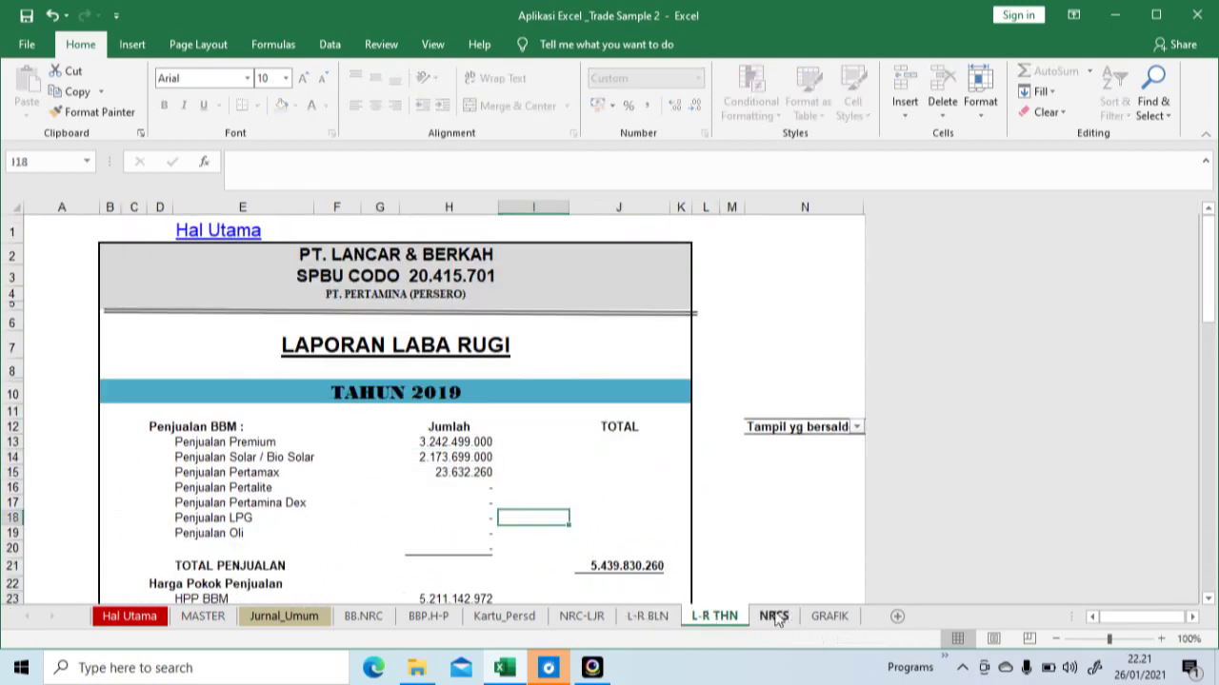
pyautogui.click(773, 616)
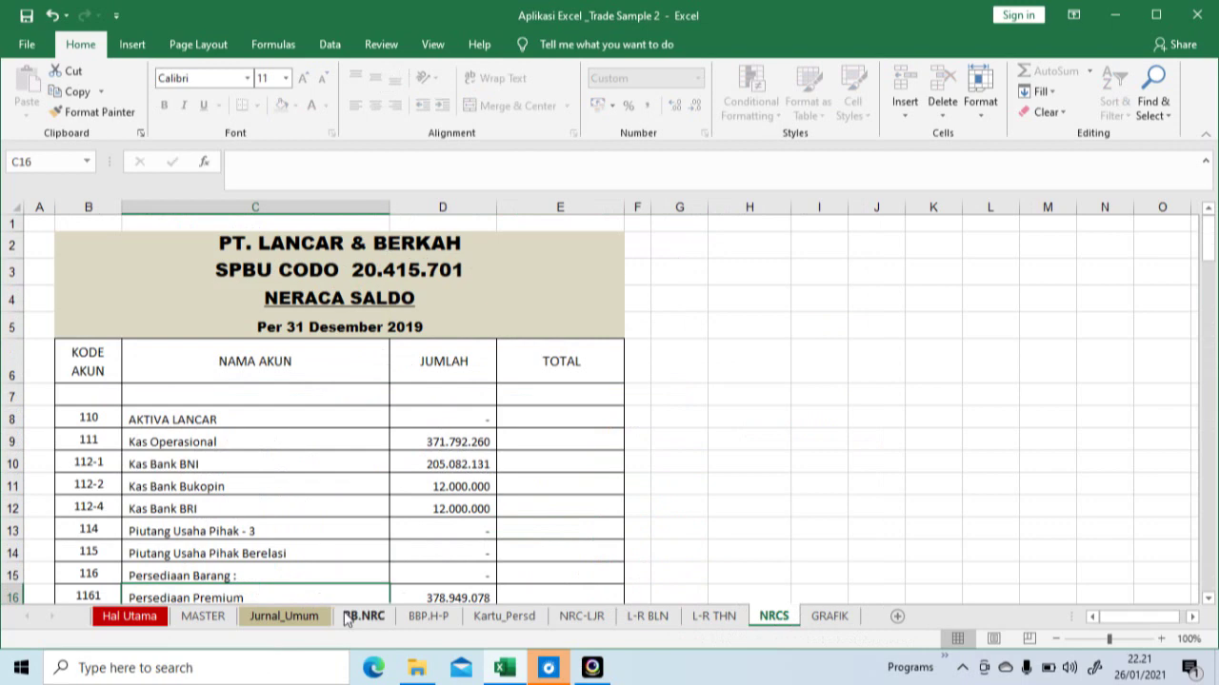
pyautogui.click(363, 619)
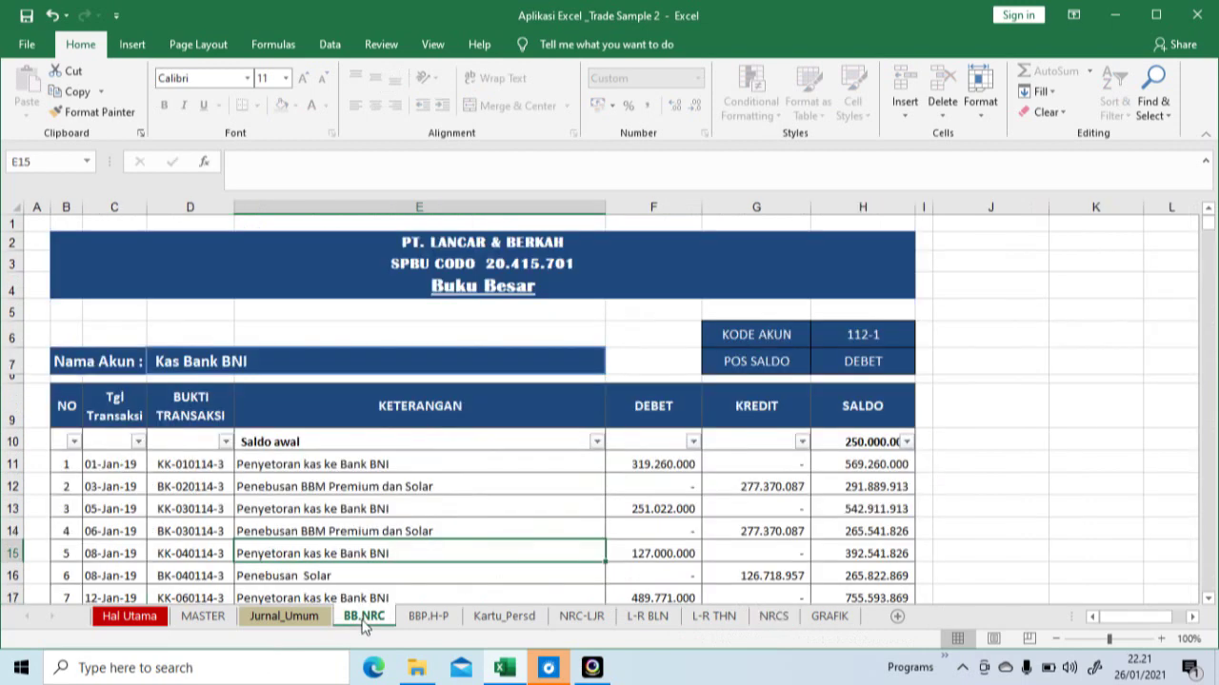
pyautogui.click(542, 355)
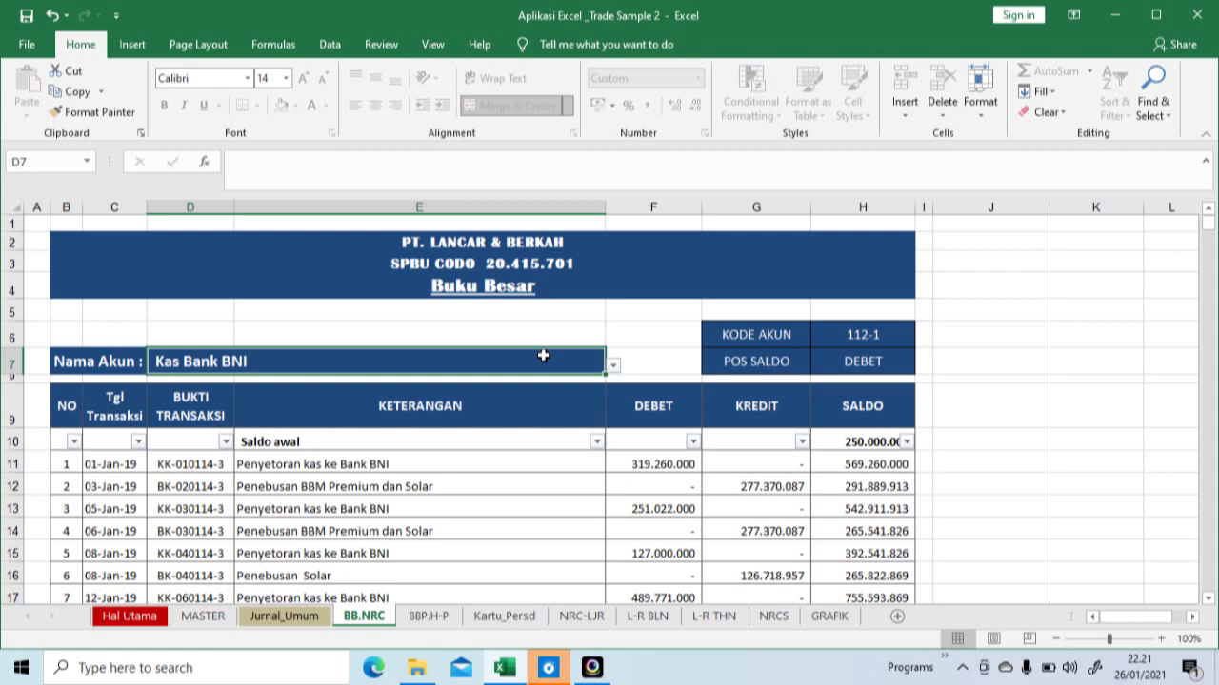
# Switch the ledger account to Kas Operasional and look at its first transactions.
pyautogui.click(613, 365)
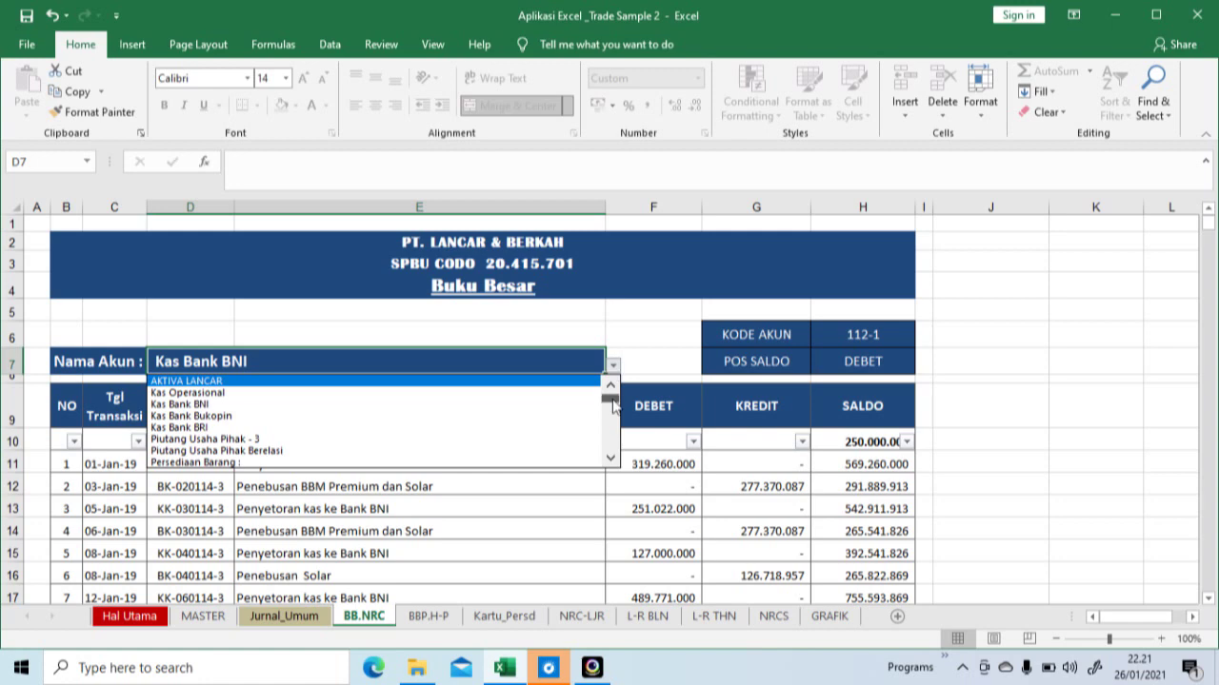
pyautogui.press('Escape')
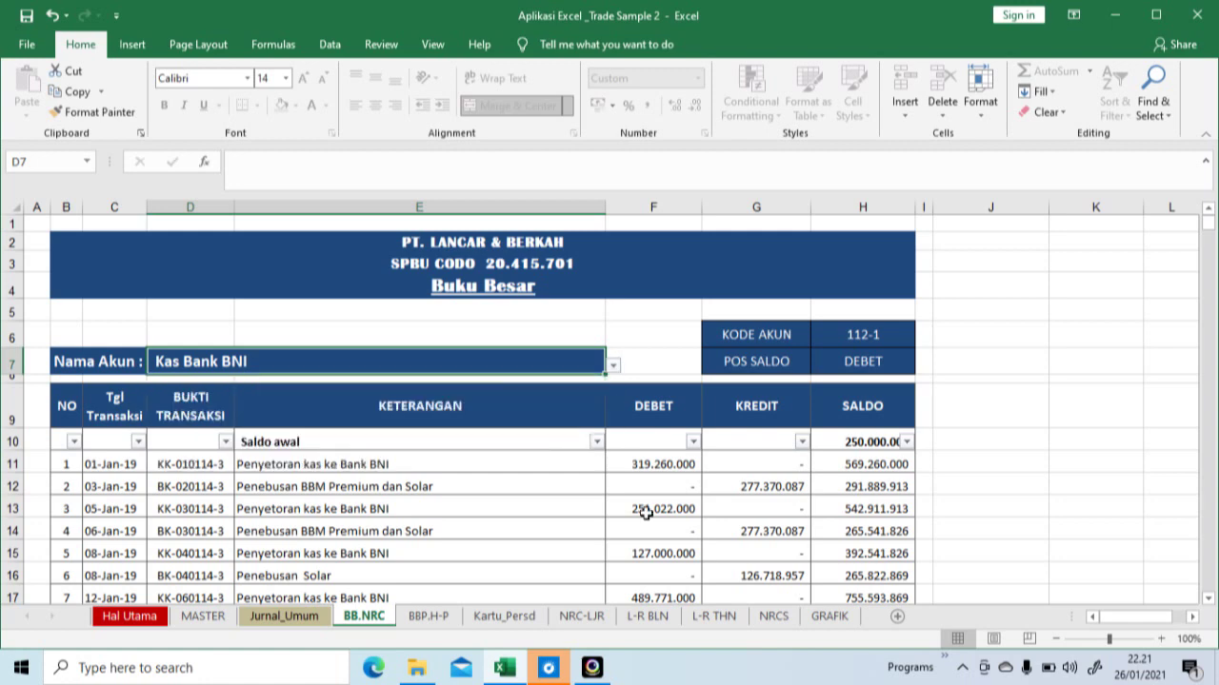
pyautogui.click(613, 364)
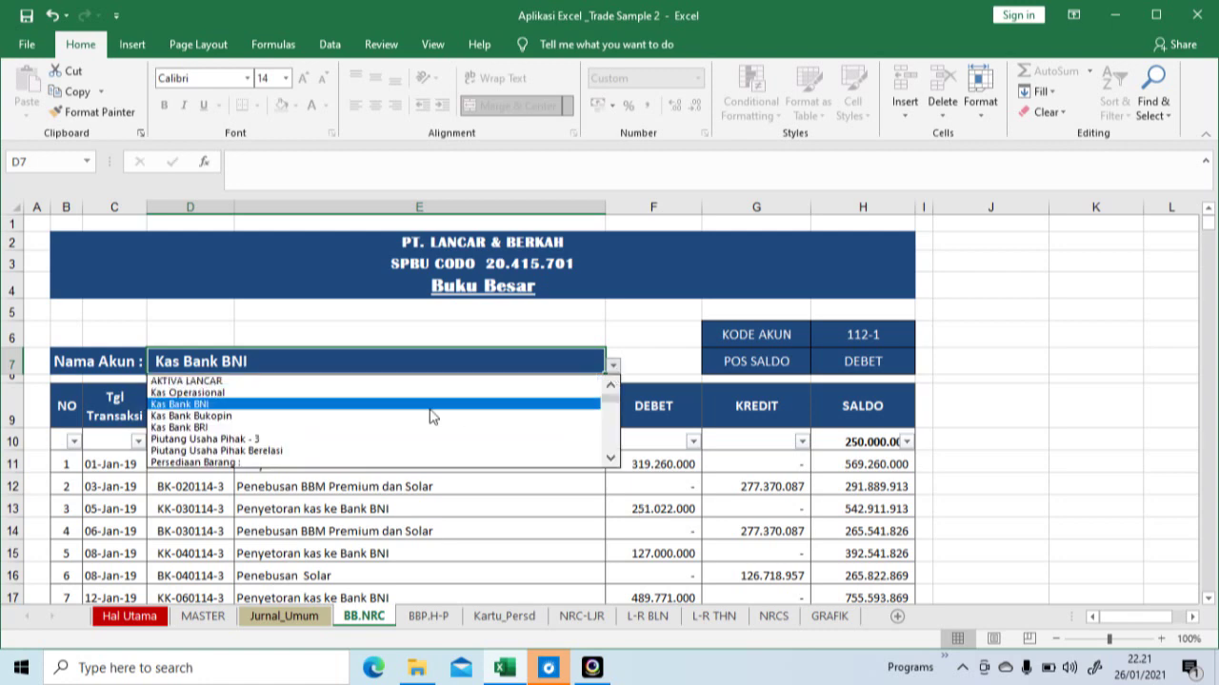
pyautogui.click(394, 392)
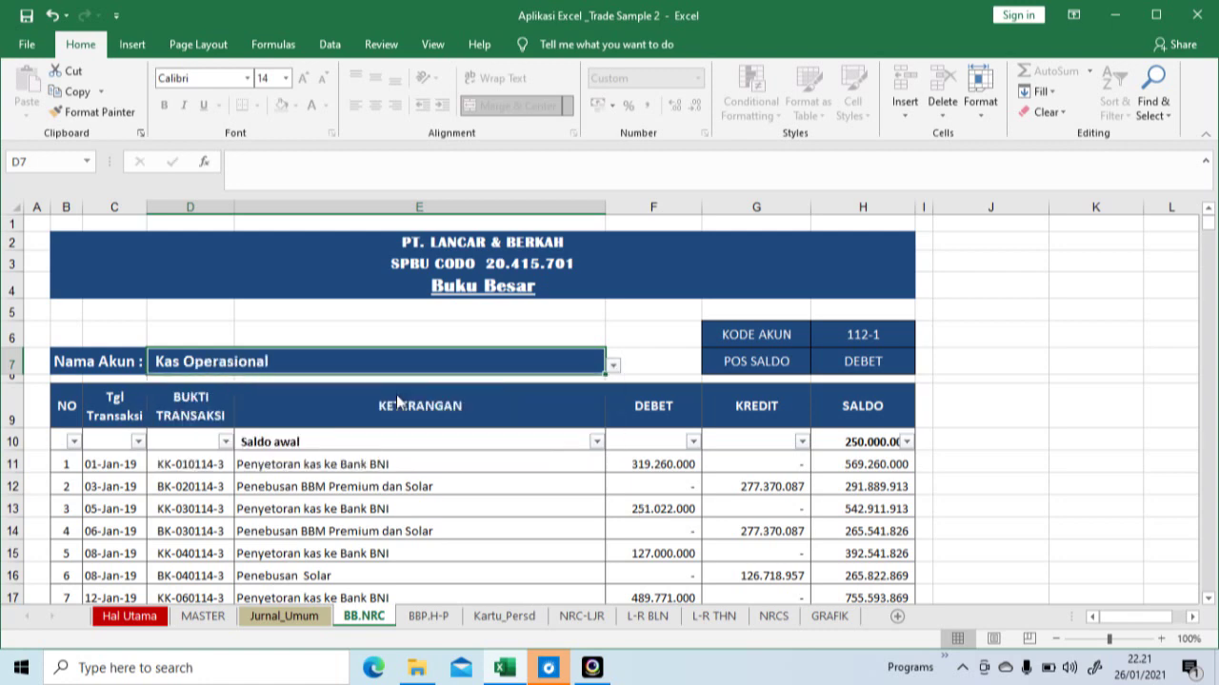
pyautogui.click(485, 457)
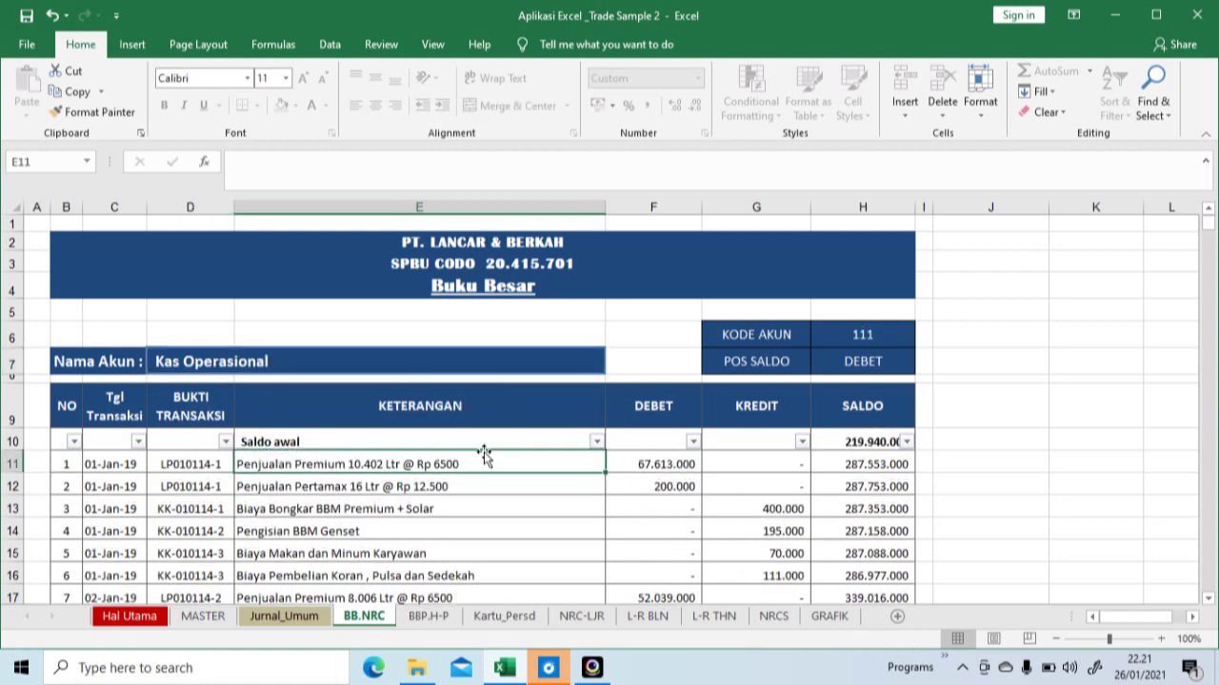
pyautogui.press('Down')
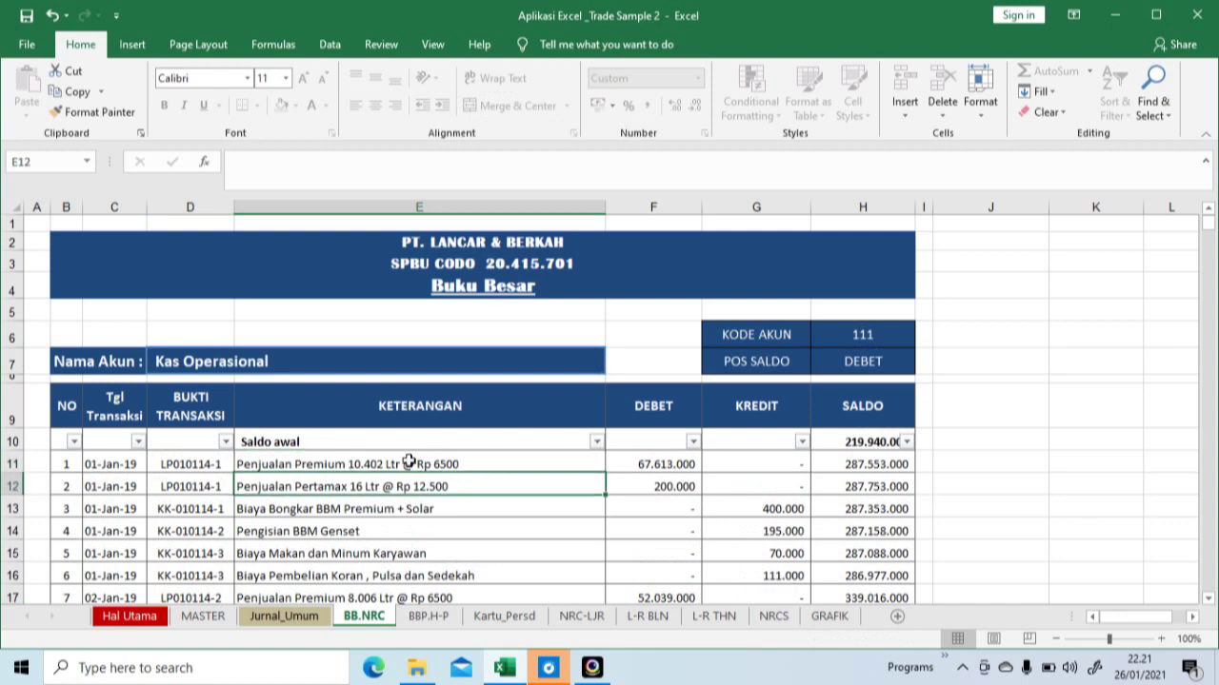
# Clear the account name, dismiss the invalid-entry warning, and choose Penjualan Solar / Bio Solar.
pyautogui.click(580, 365)
pyautogui.press('BackSpace')
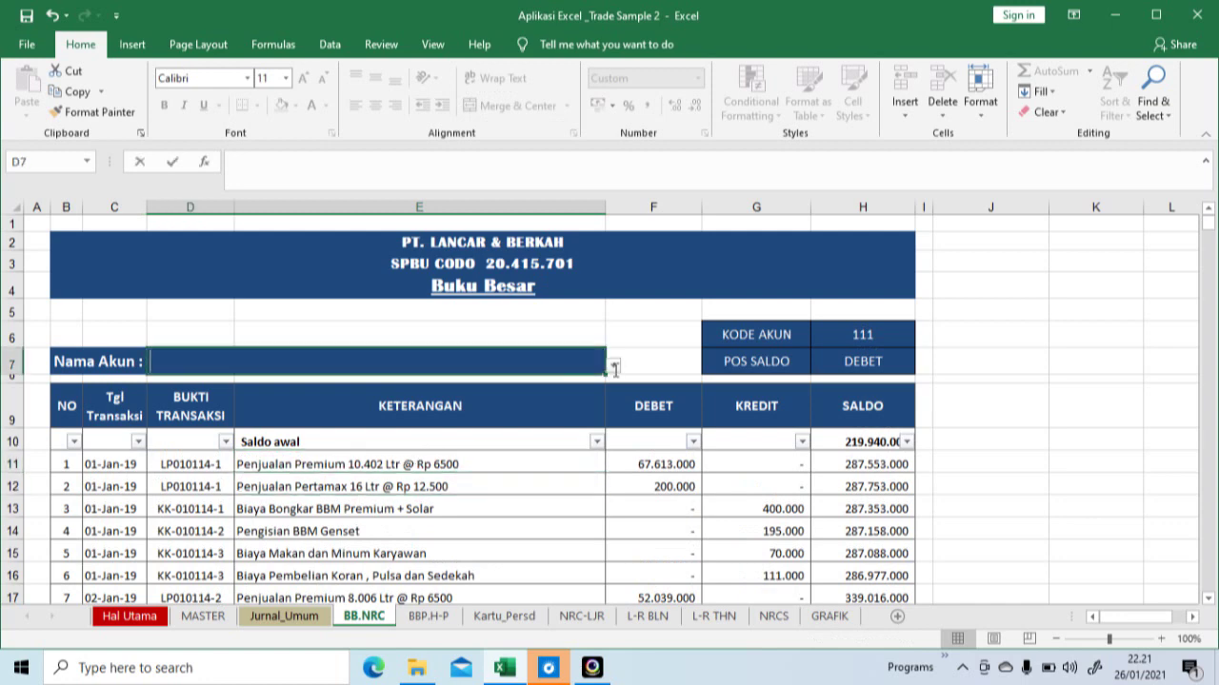
pyautogui.press('Return')
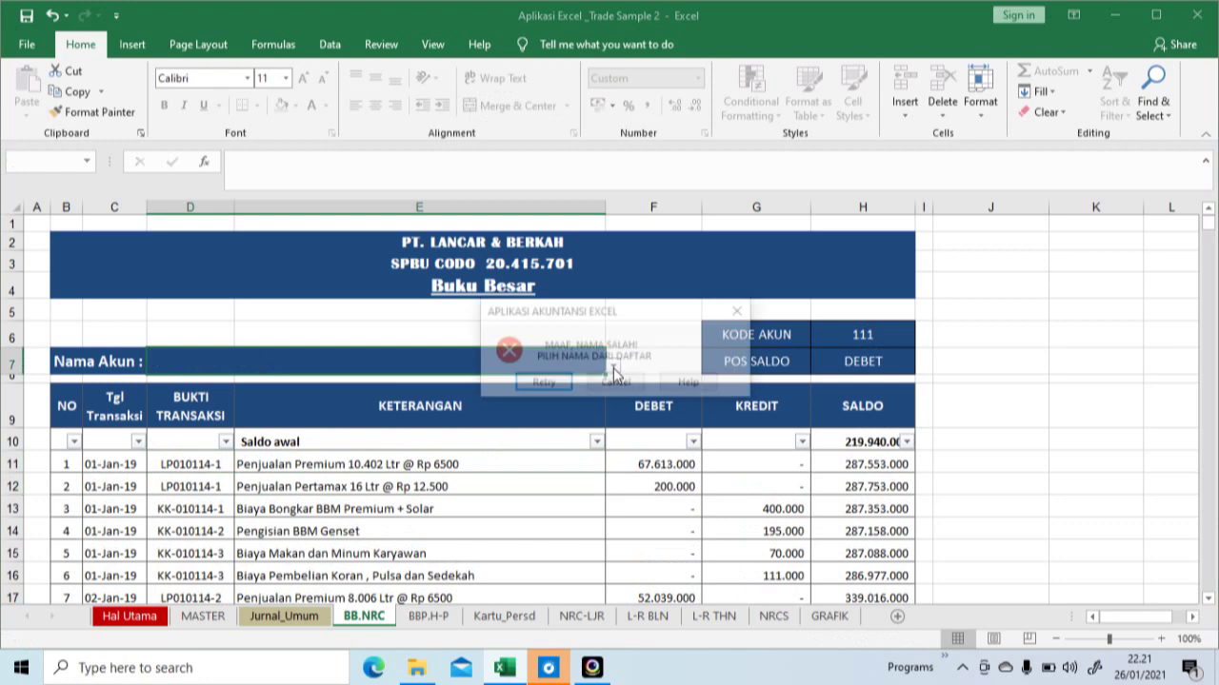
pyautogui.click(615, 383)
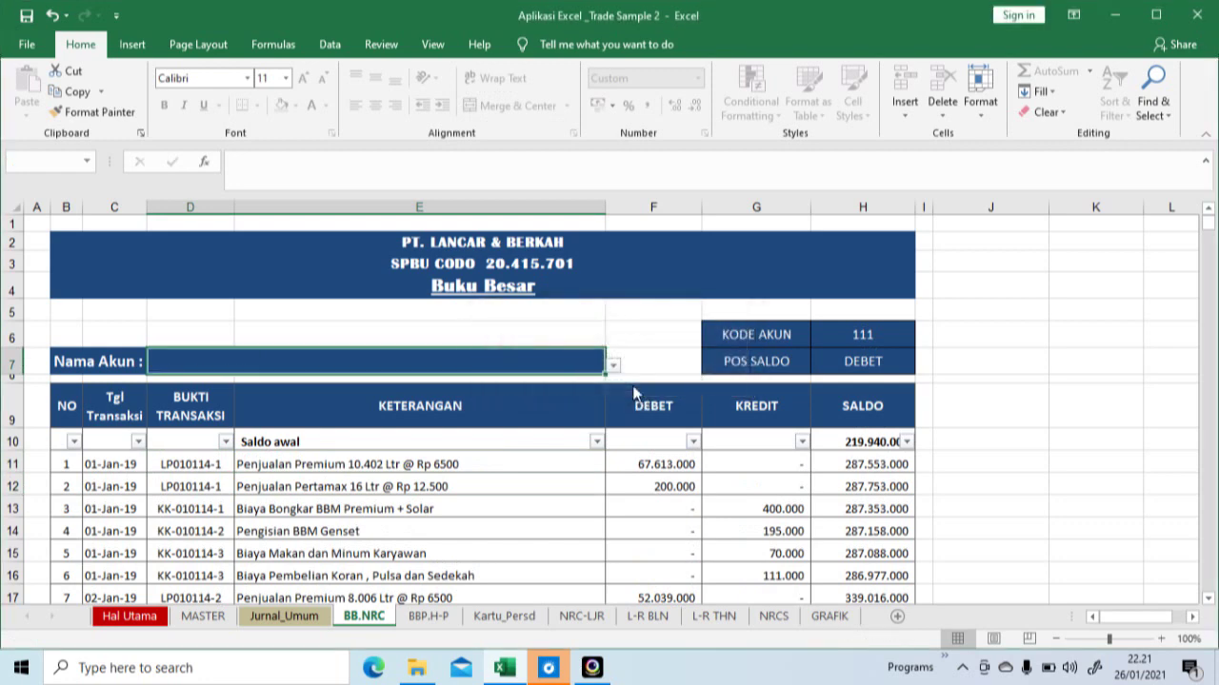
pyautogui.click(614, 365)
pyautogui.moveTo(610, 396); pyautogui.dragTo(611, 431)
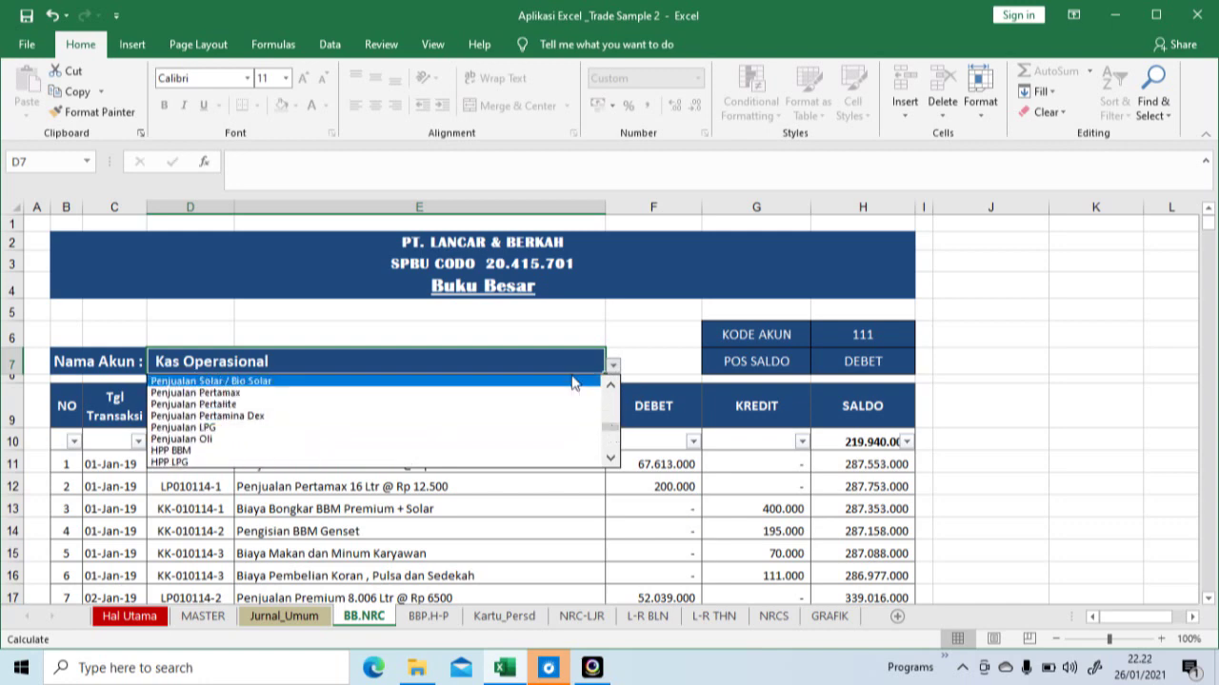
pyautogui.click(253, 381)
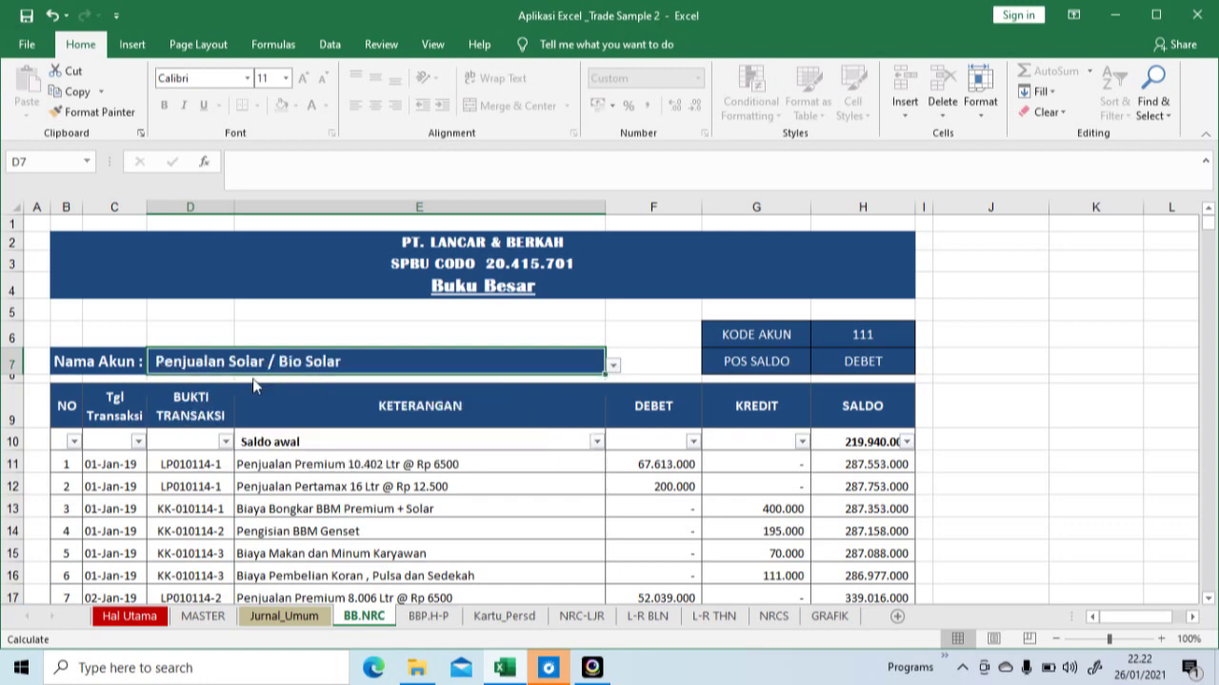
pyautogui.click(442, 467)
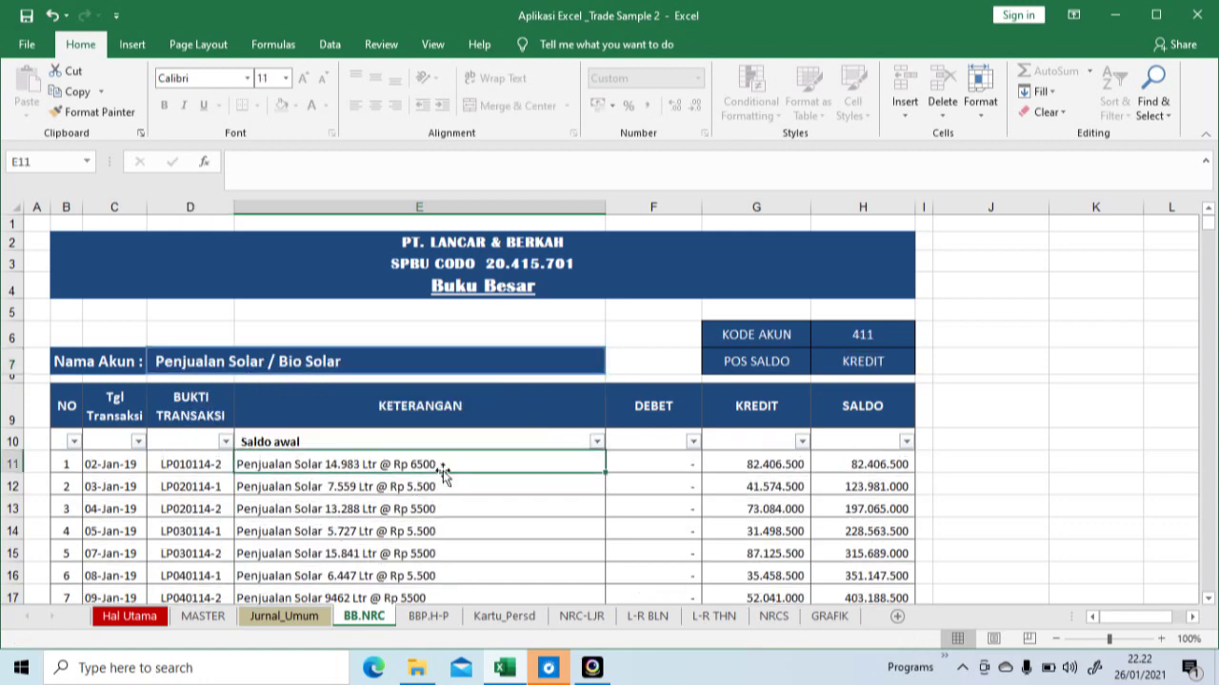
# Set the BBP.H-P ledger party to PT. PERTAMINA PERSERO, then open the Solar inventory card.
pyautogui.click(430, 617)
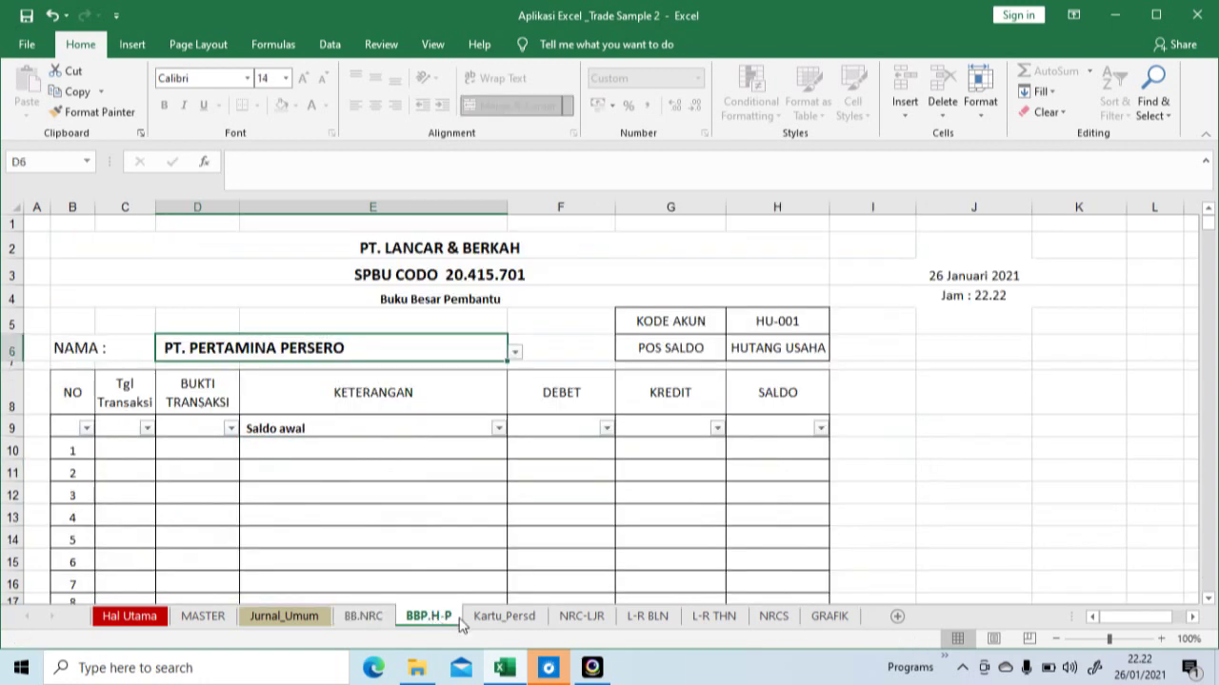
pyautogui.click(515, 351)
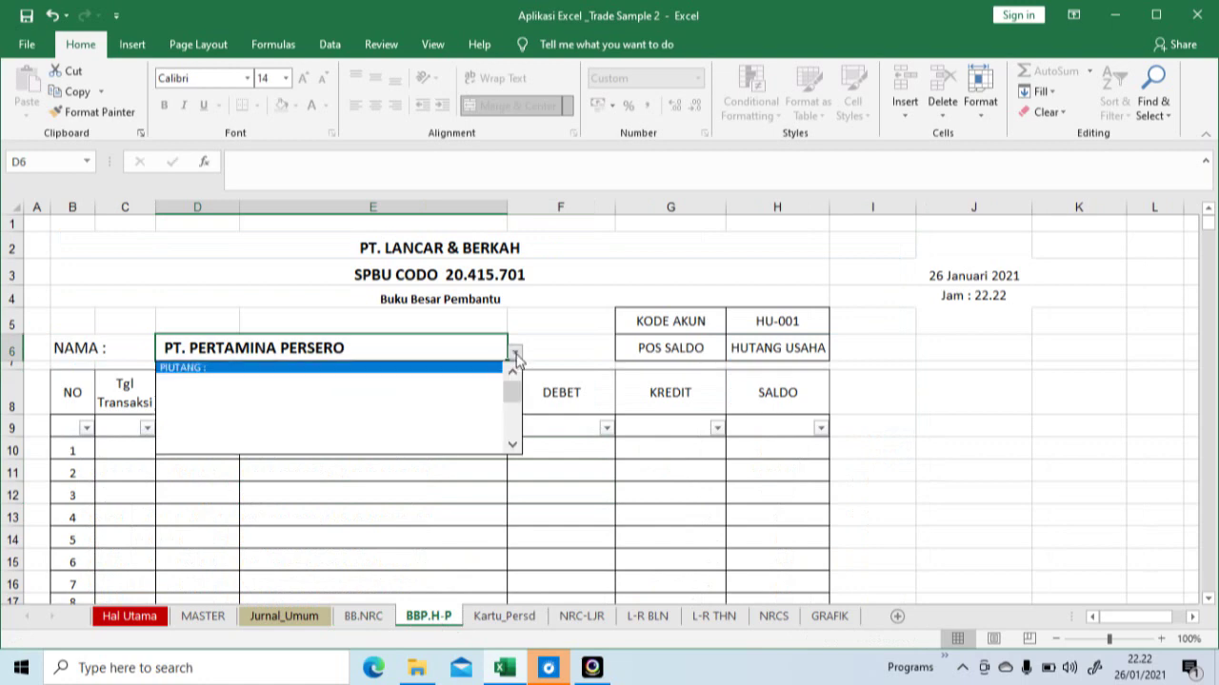
pyautogui.moveTo(511, 395); pyautogui.dragTo(507, 416)
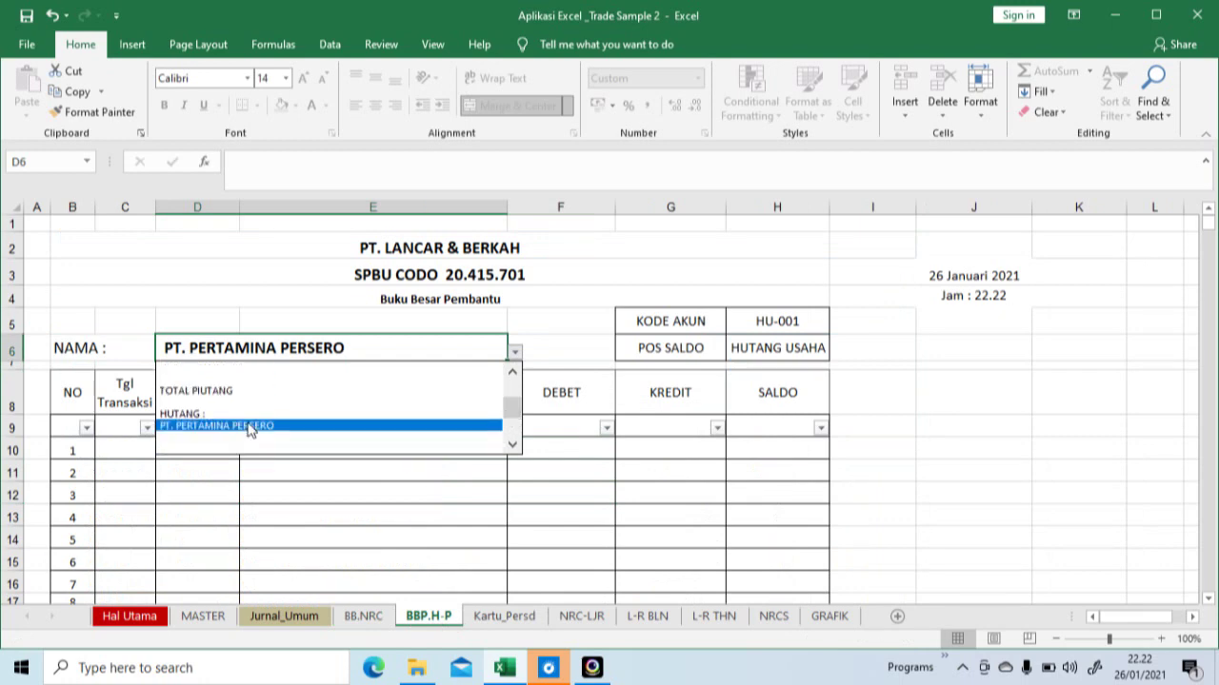
pyautogui.click(249, 429)
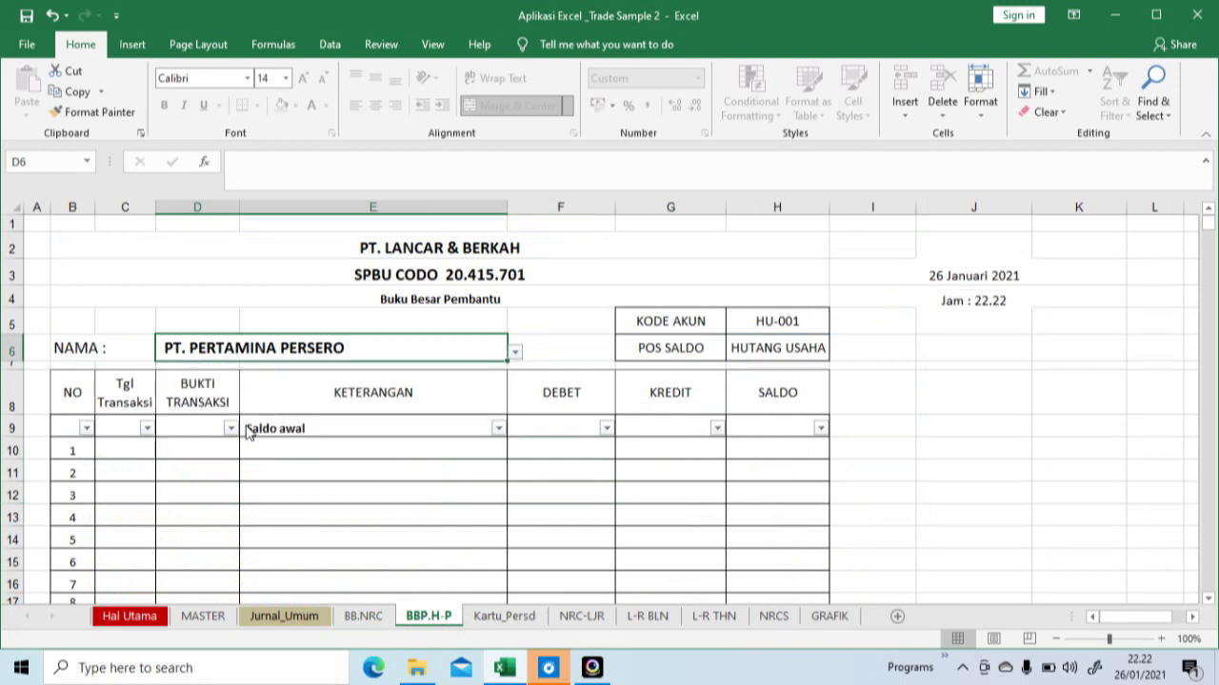
pyautogui.click(247, 430)
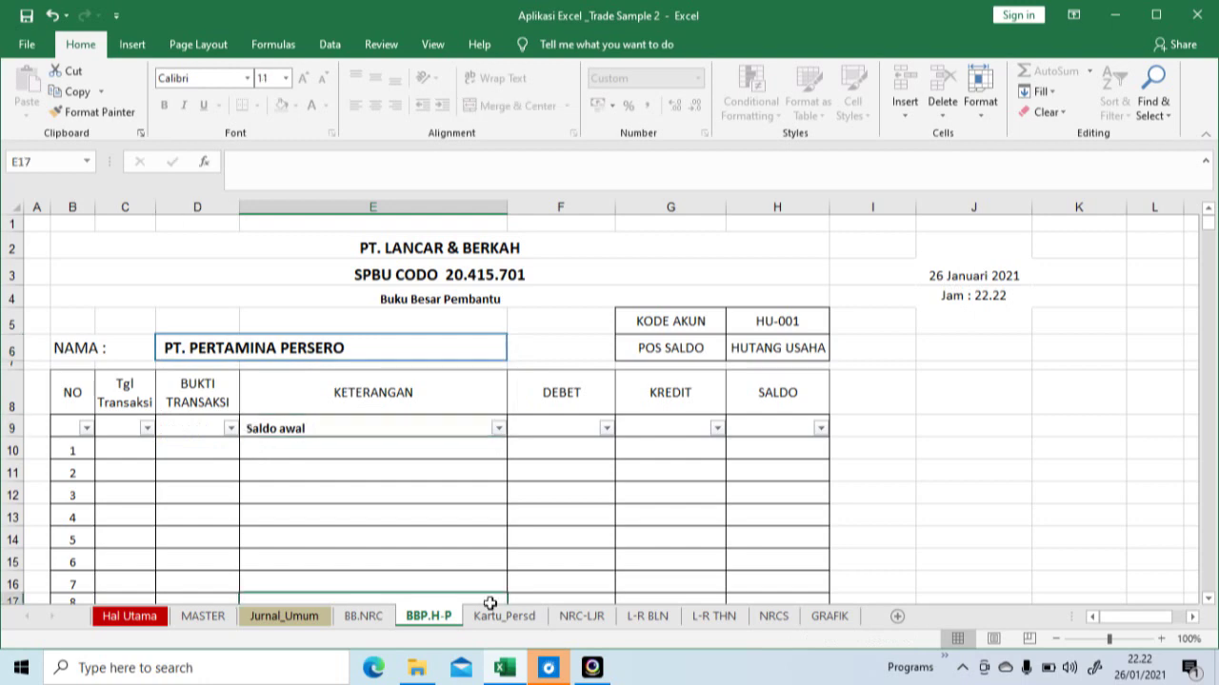
pyautogui.click(497, 615)
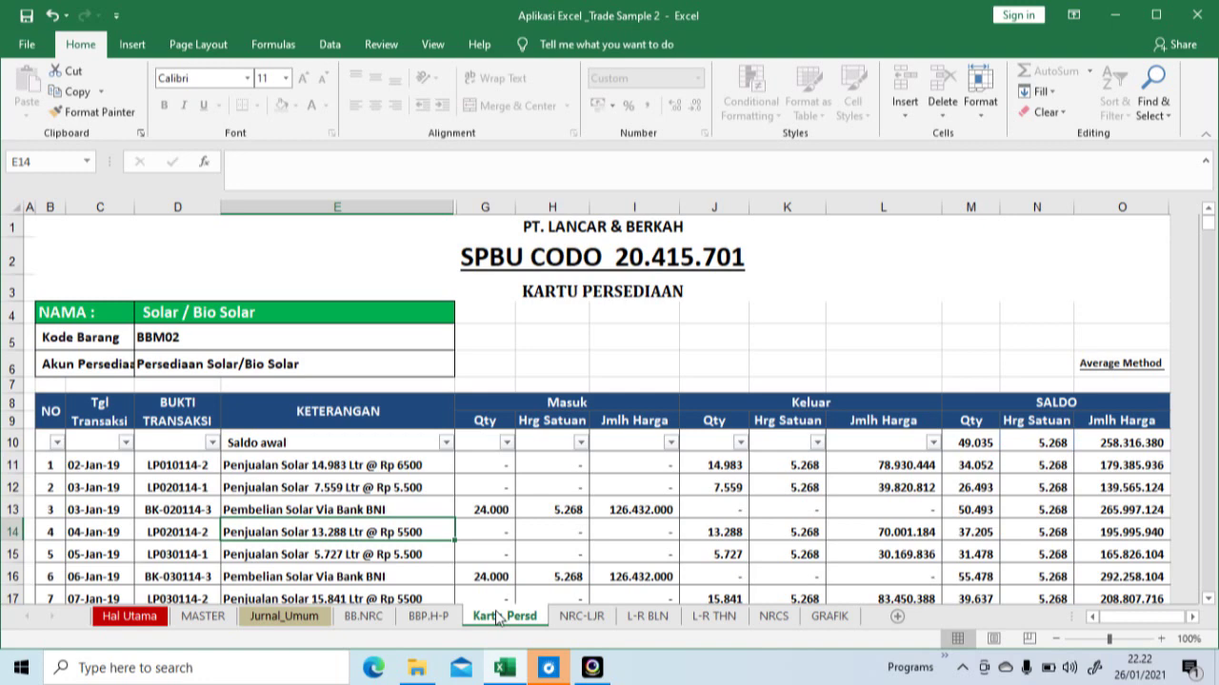
pyautogui.click(252, 309)
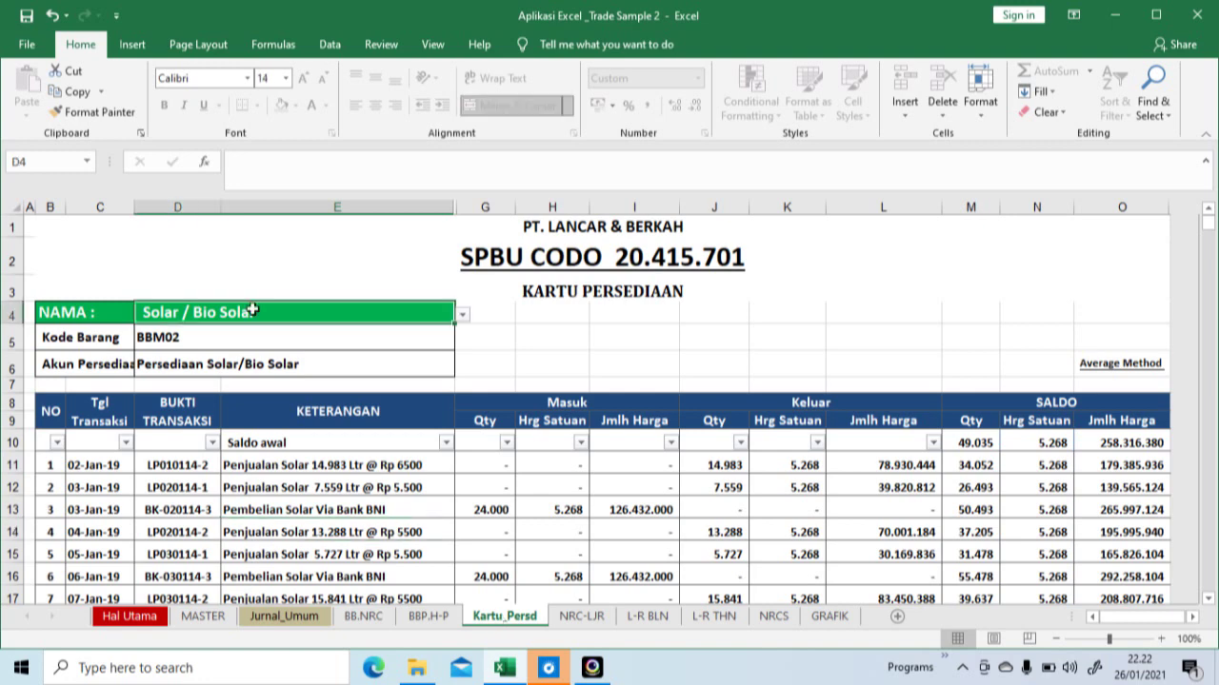
# Switch the inventory card from Premium to Pertamax and select its Masuk and Keluar columns.
pyautogui.click(462, 315)
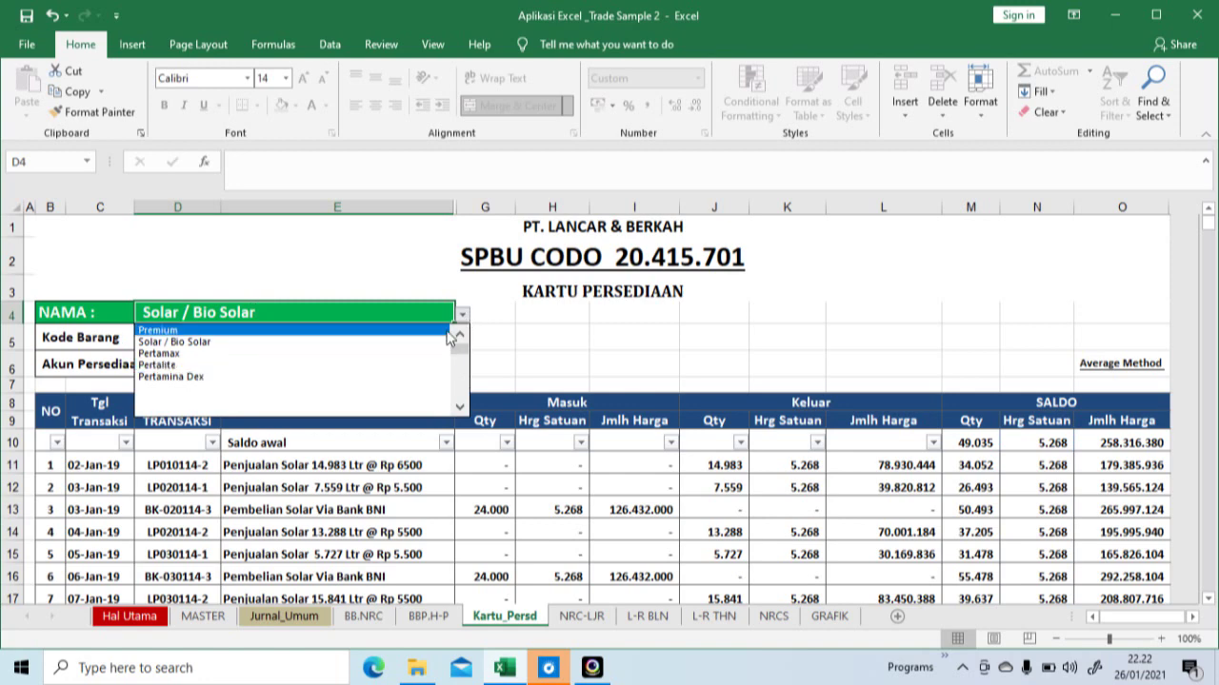
pyautogui.click(248, 330)
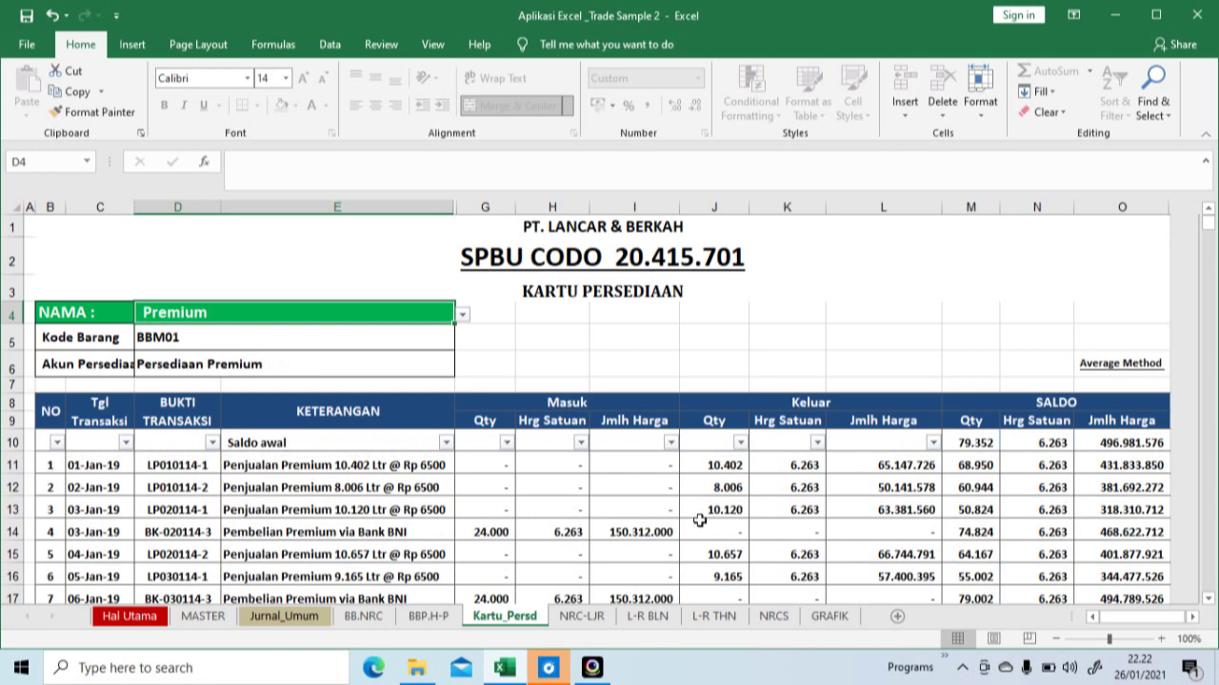
pyautogui.click(461, 316)
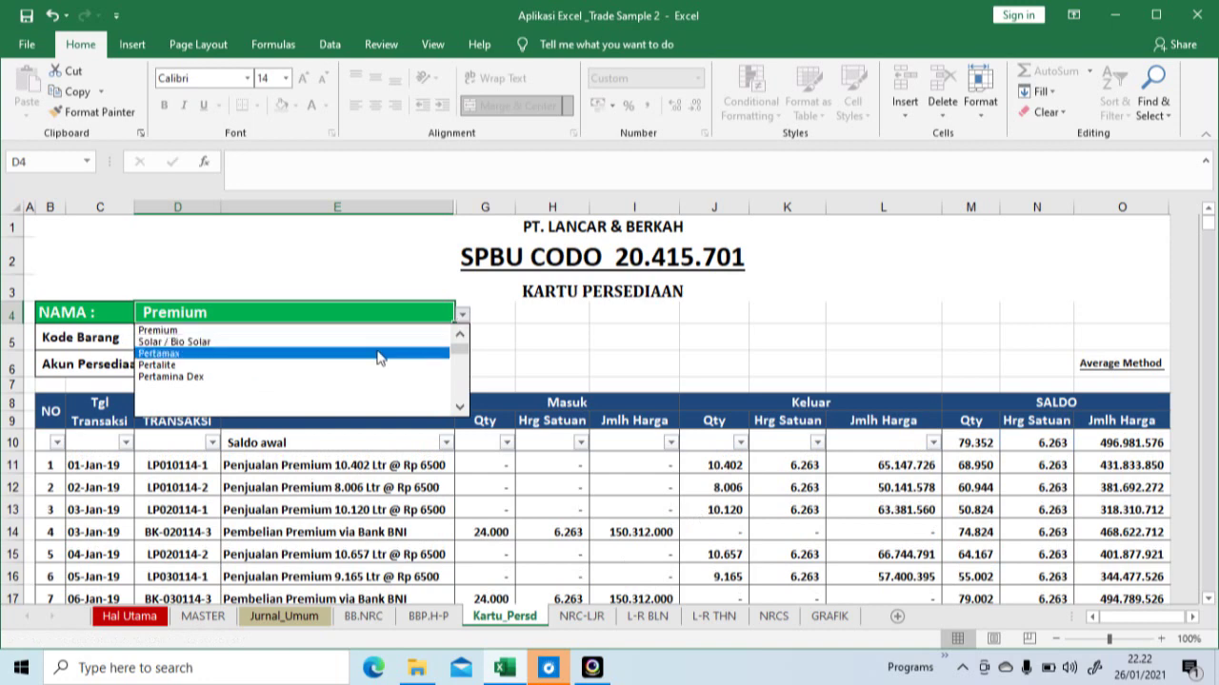
pyautogui.click(378, 354)
pyautogui.click(431, 486)
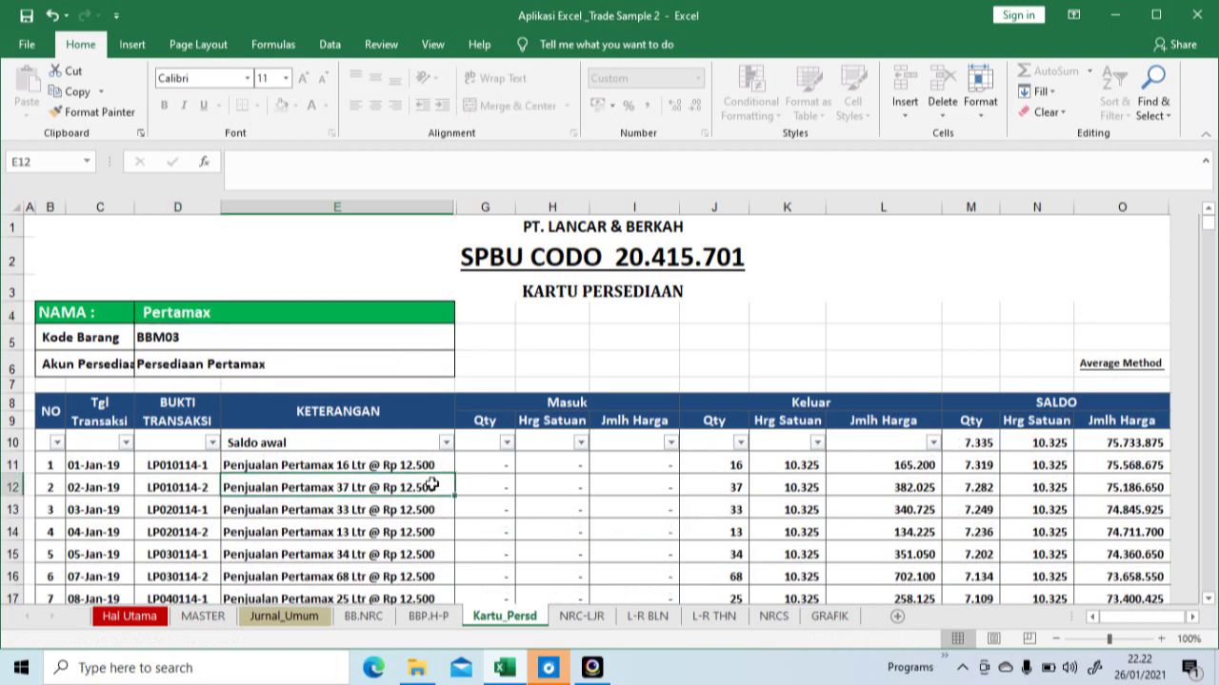
pyautogui.moveTo(505, 420); pyautogui.dragTo(615, 535)
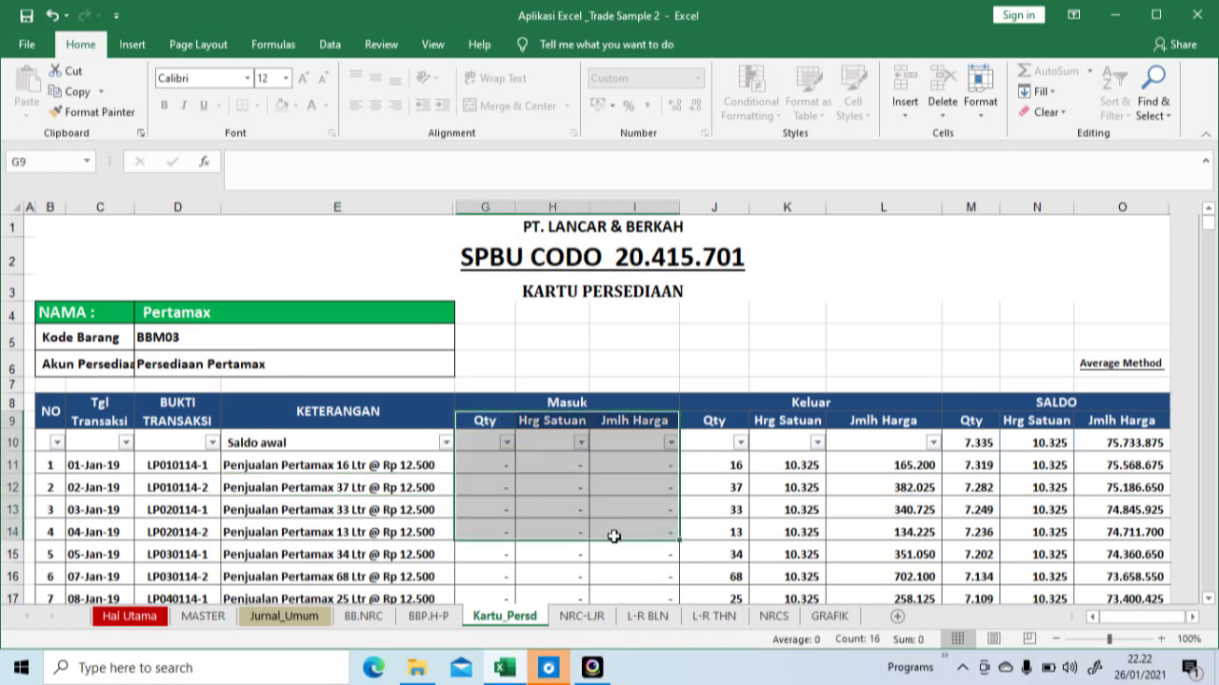
pyautogui.moveTo(723, 402); pyautogui.dragTo(841, 544)
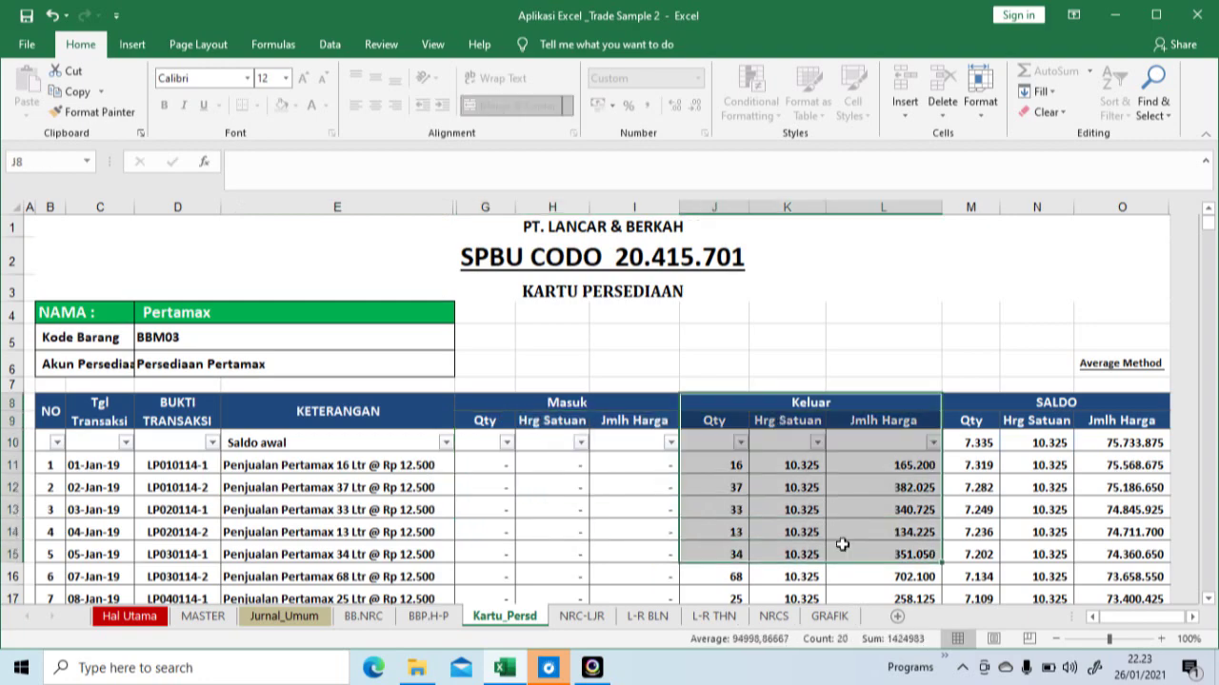
pyautogui.click(582, 616)
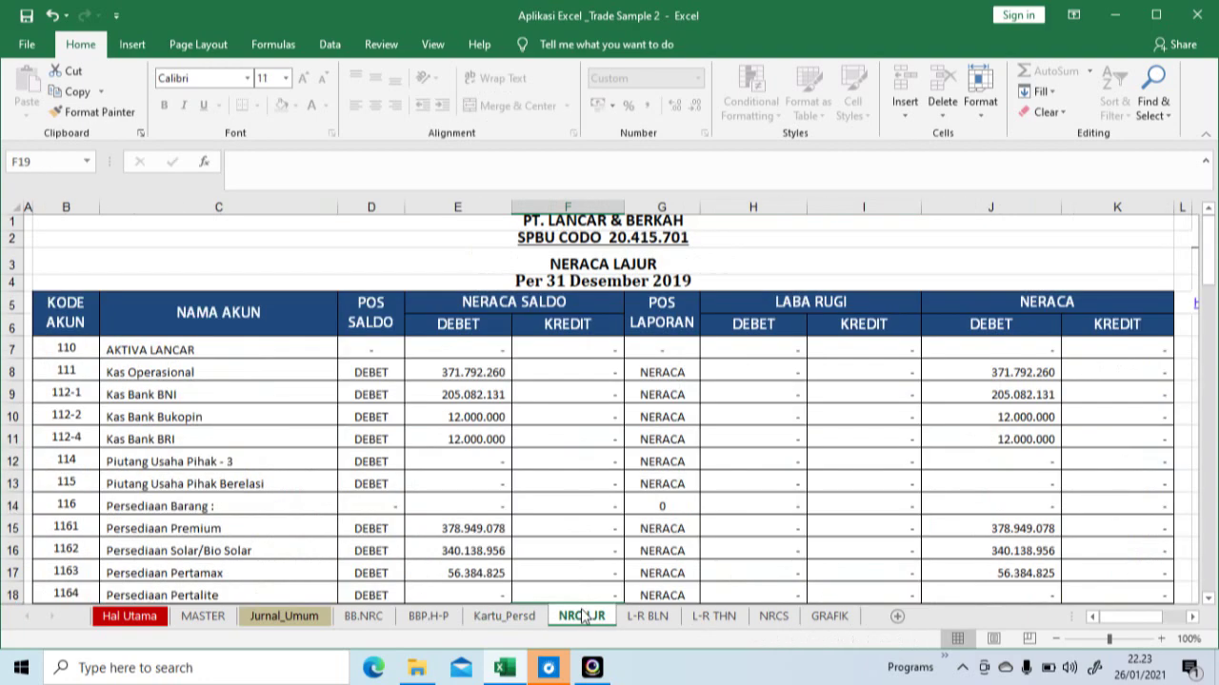
# Open the L-R BLN monthly income statement and set its report month to Feb.
pyautogui.click(630, 619)
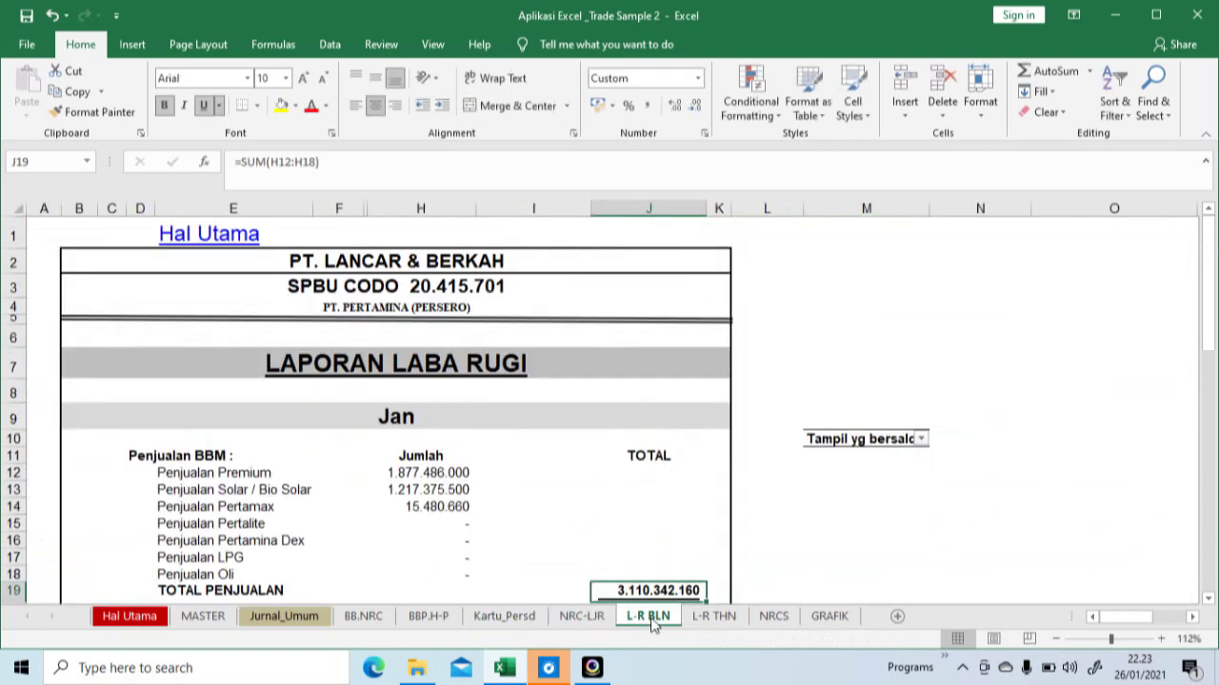
pyautogui.click(581, 421)
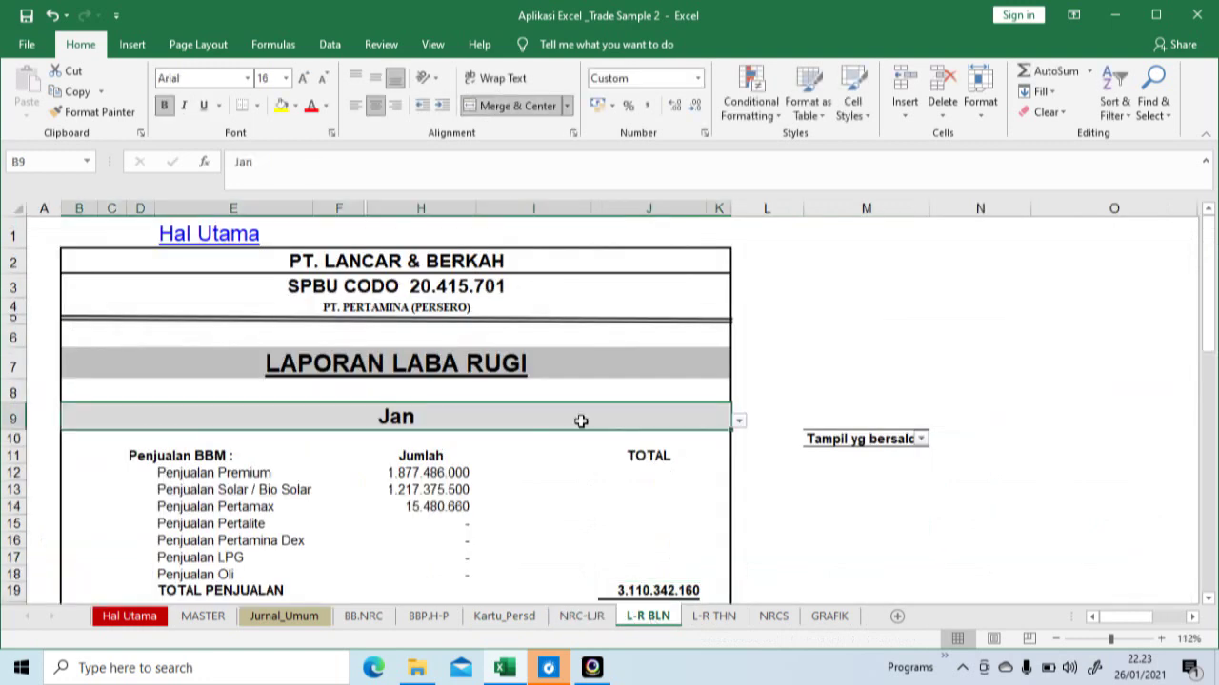
pyautogui.click(738, 421)
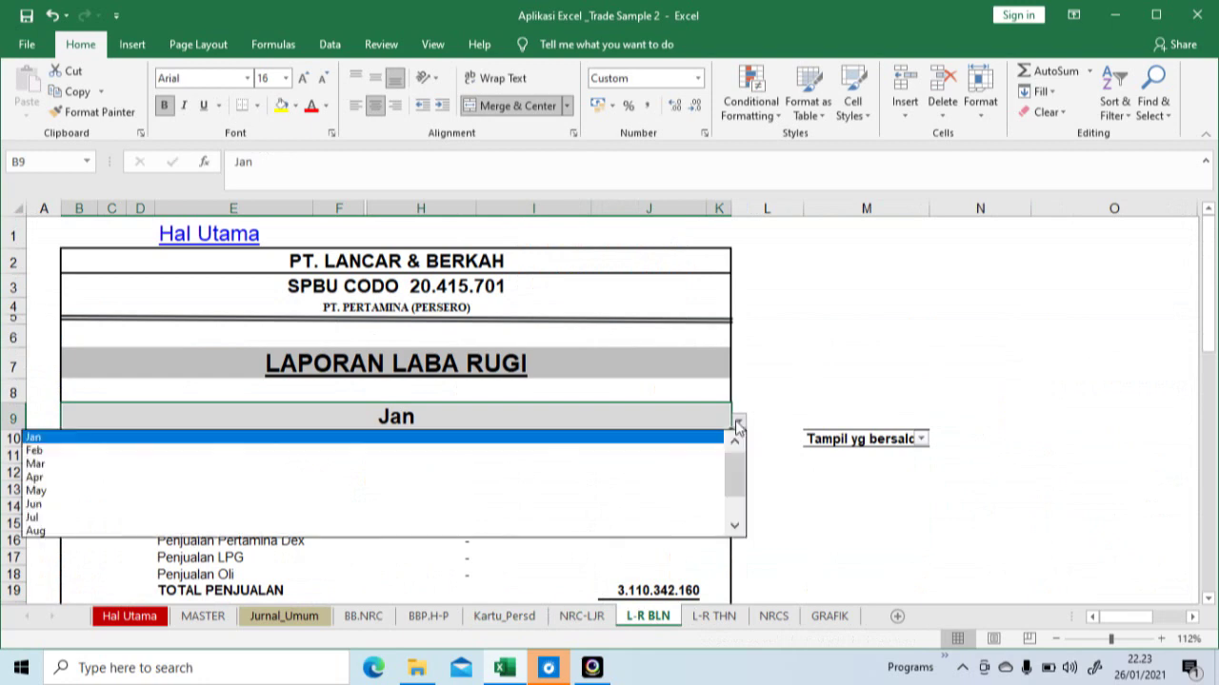
pyautogui.moveTo(734, 471); pyautogui.dragTo(733, 486)
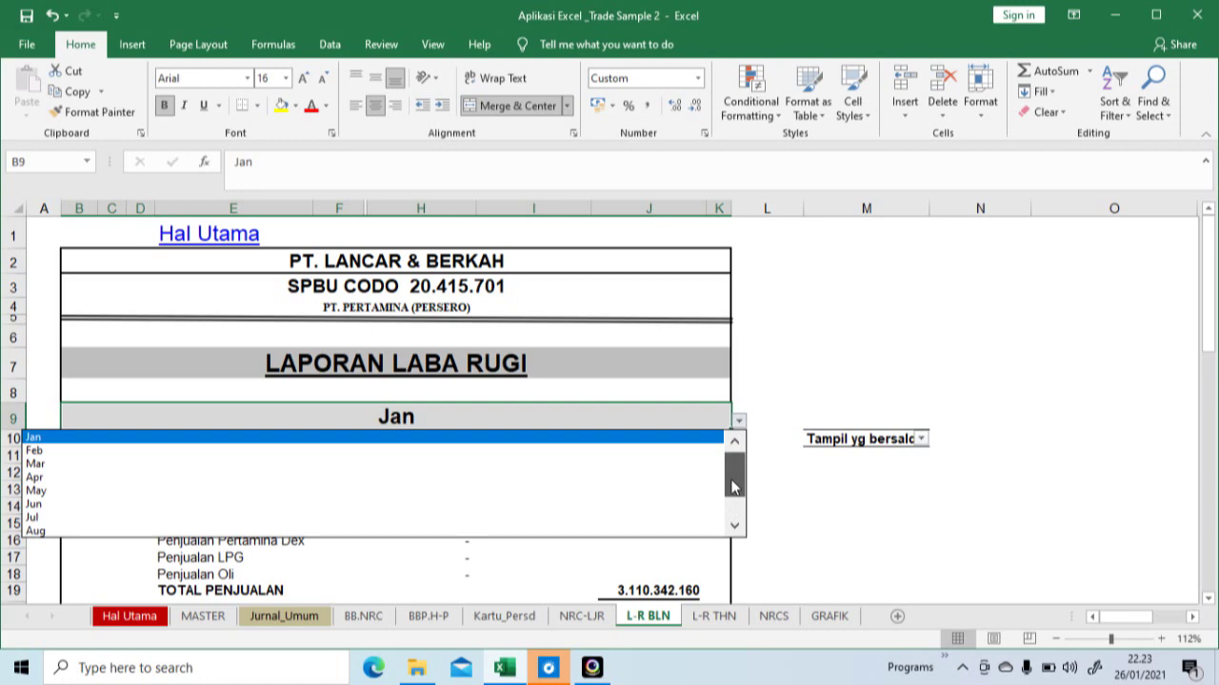
pyautogui.click(562, 464)
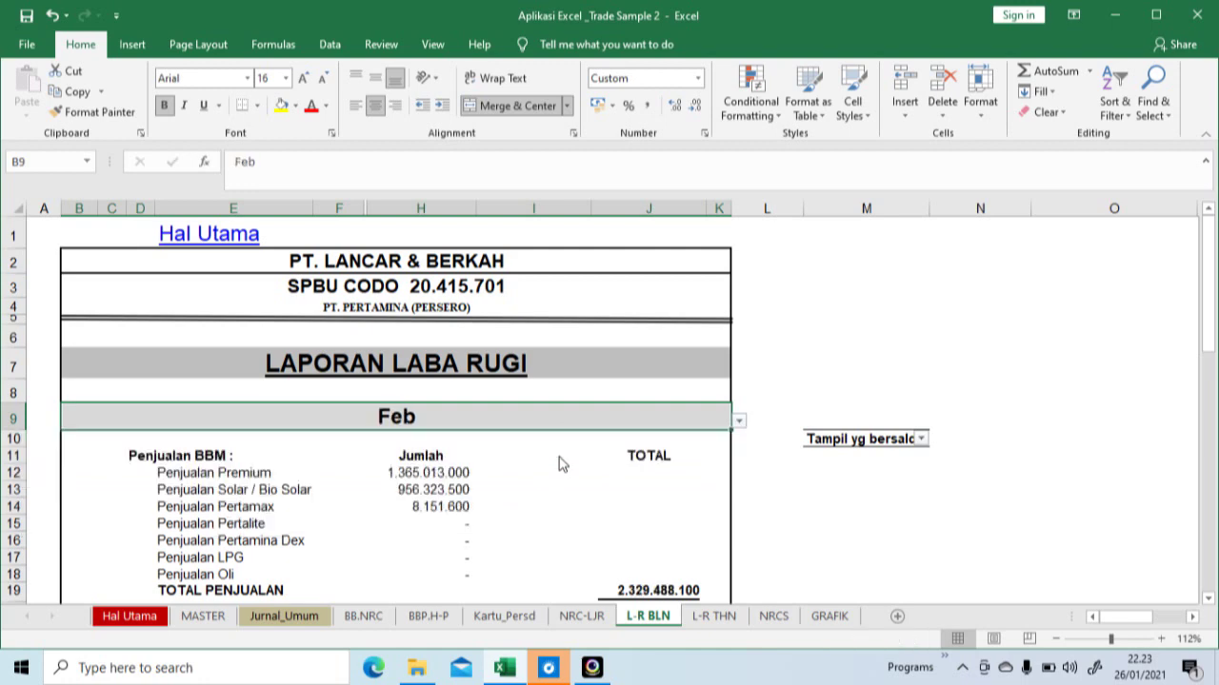
# Set the report month back to Jan, showing Total Penjualan 3.110.342.160.
pyautogui.click(747, 423)
pyautogui.click(722, 419)
pyautogui.click(739, 420)
pyautogui.click(737, 437)
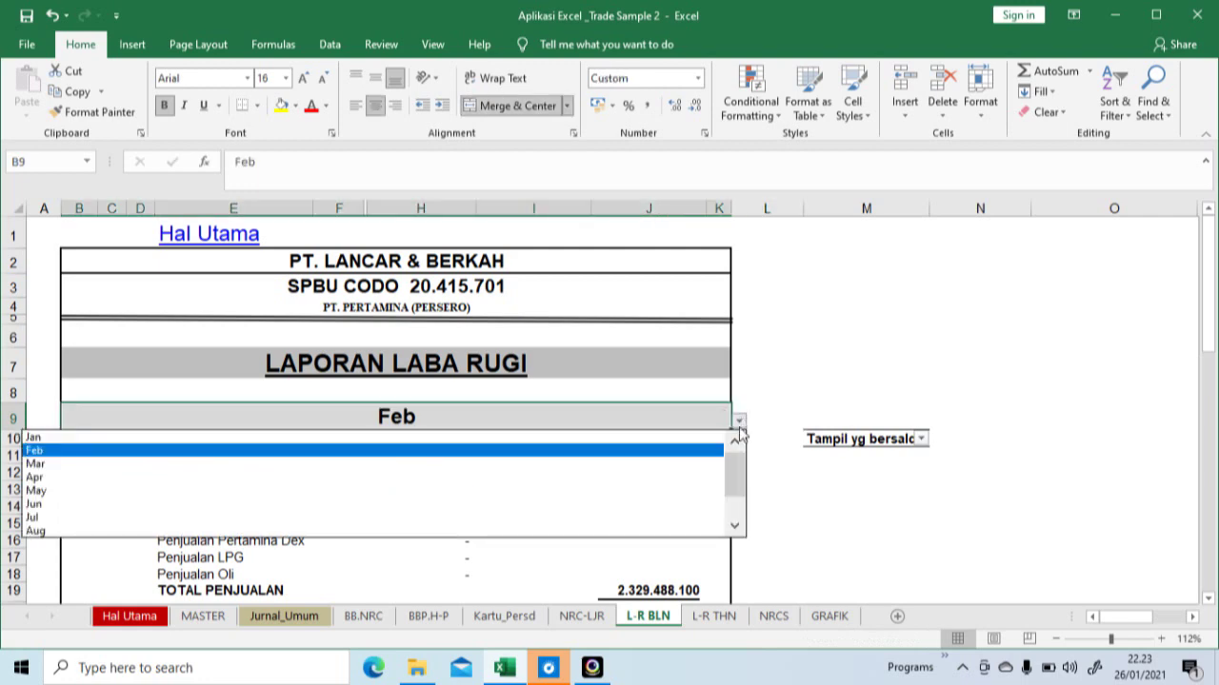
pyautogui.click(568, 437)
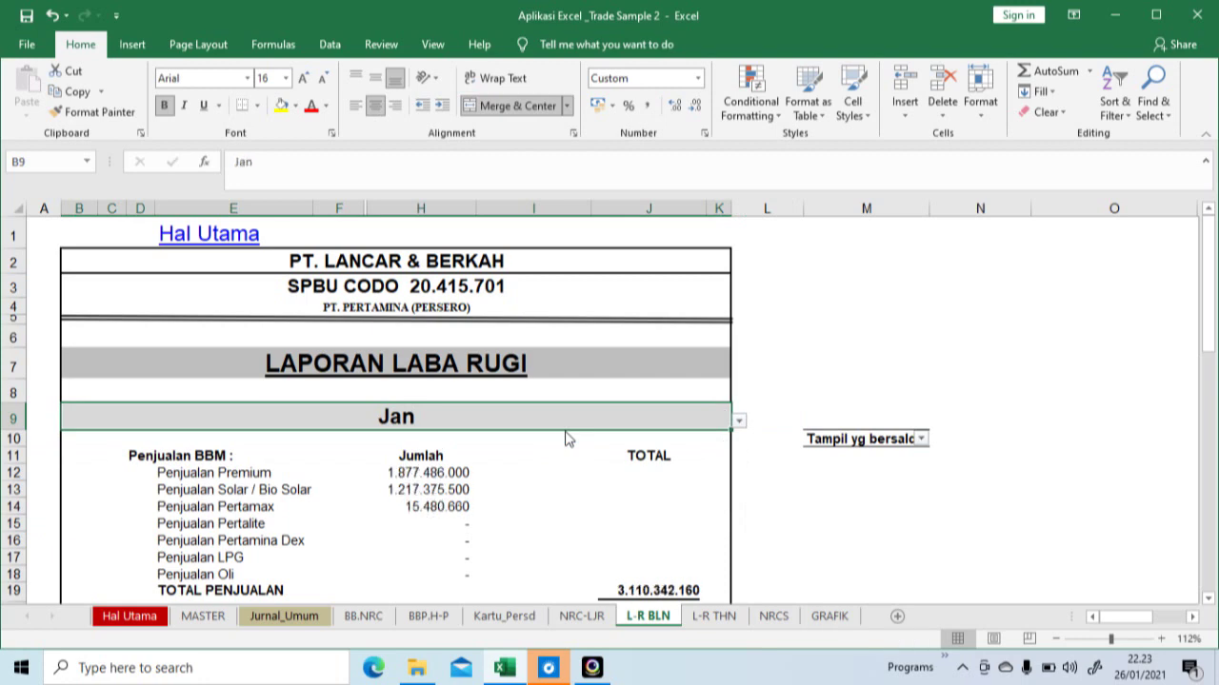
pyautogui.click(594, 497)
pyautogui.click(559, 490)
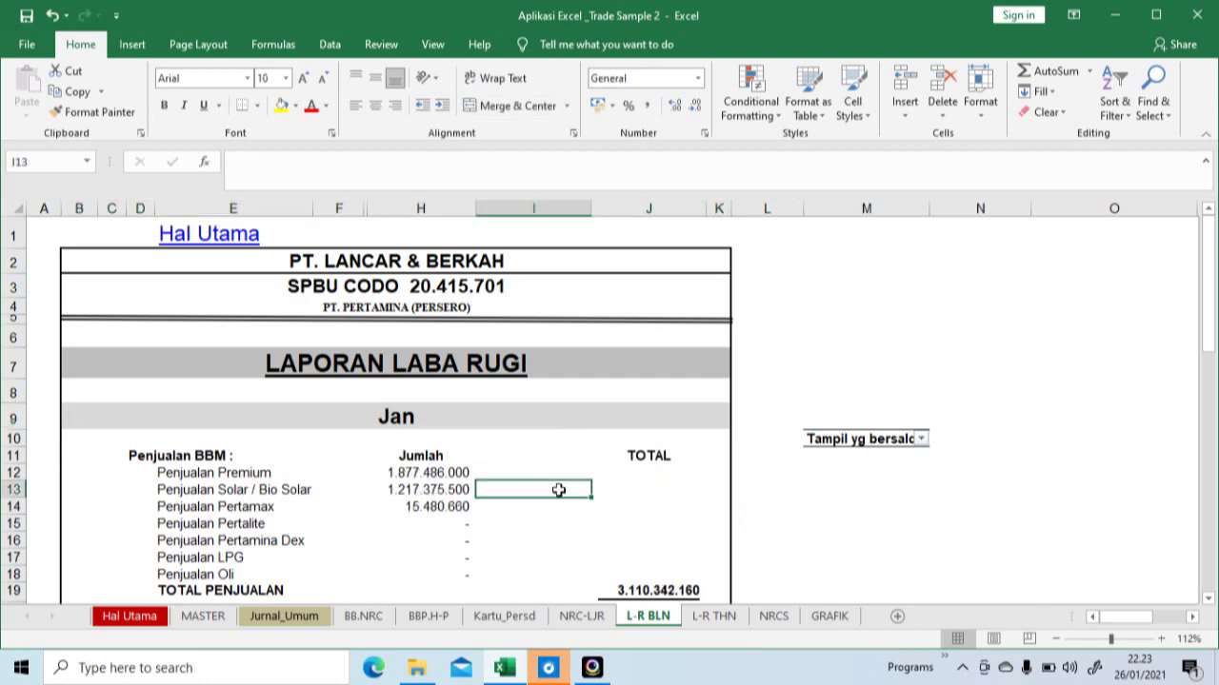
# Open the L-R THN 2019 income statement and move through the sales and HPP figures.
pyautogui.click(713, 617)
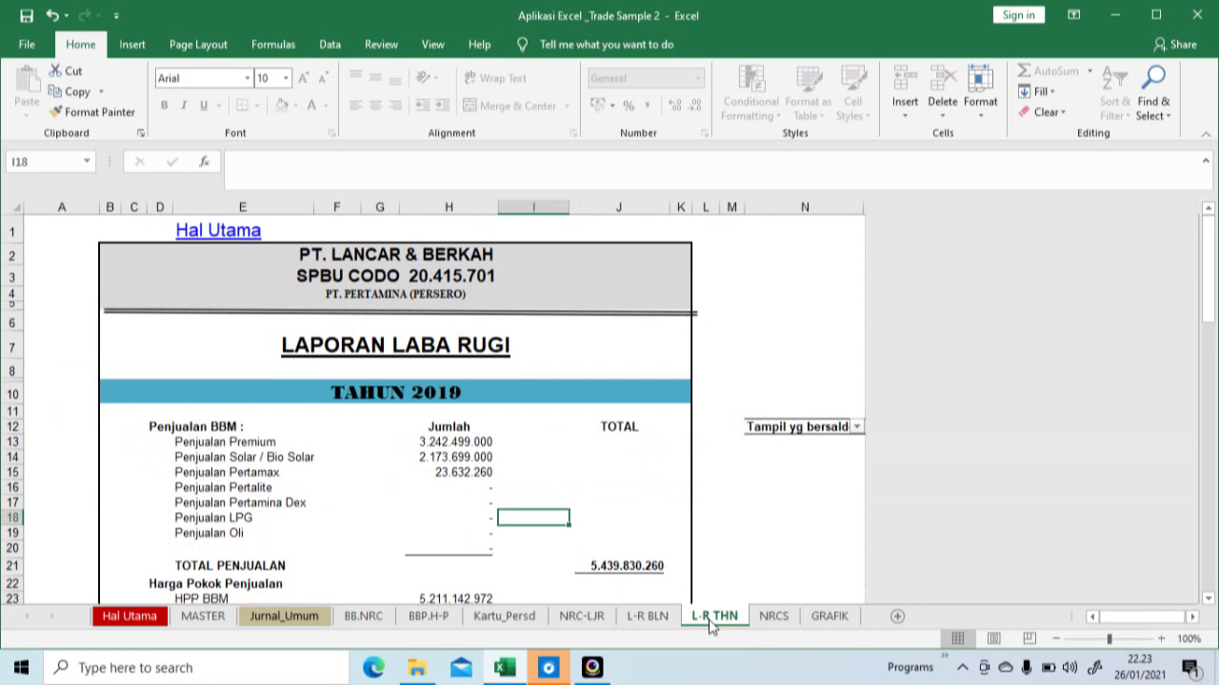
pyautogui.click(500, 502)
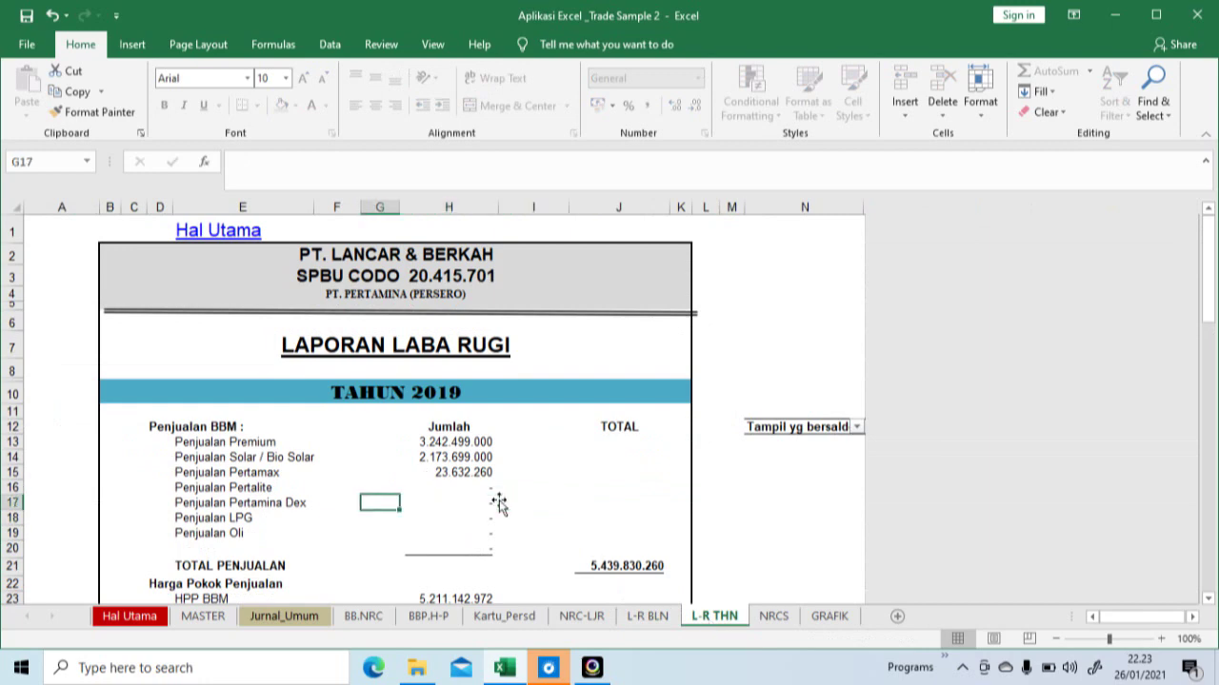
pyautogui.press('Left')
pyautogui.press('Down')
pyautogui.press('Down')
pyautogui.press('Down')
pyautogui.press('Down')
pyautogui.press('Up')
pyautogui.press('Up')
pyautogui.press('Left')
# Review the expense lines down to Laba Operasional and Beban PPh Psl 22, then return to top.
pyautogui.press('Left')
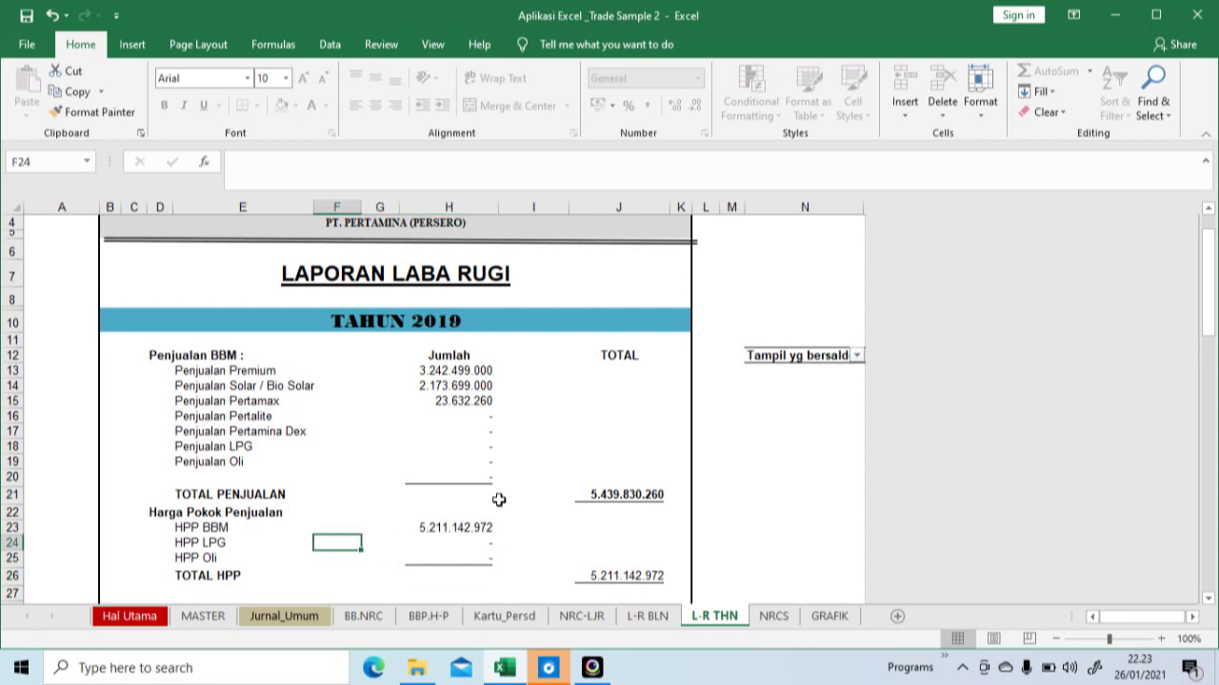
pyautogui.press('Right')
pyautogui.press('Down')
pyautogui.press('Down')
pyautogui.press('Down')
pyautogui.press('Down')
pyautogui.press('Down')
pyautogui.press('Down')
pyautogui.press('Down')
pyautogui.press('Up')
pyautogui.press('Up')
pyautogui.press('Up')
pyautogui.press('Up')
pyautogui.press('Left')
pyautogui.press('Up')
pyautogui.press('Up')
pyautogui.press('Up')
pyautogui.press('Up')
pyautogui.press('Up')
pyautogui.press('Up')
pyautogui.press('Left')
pyautogui.press('Down')
pyautogui.press('Down')
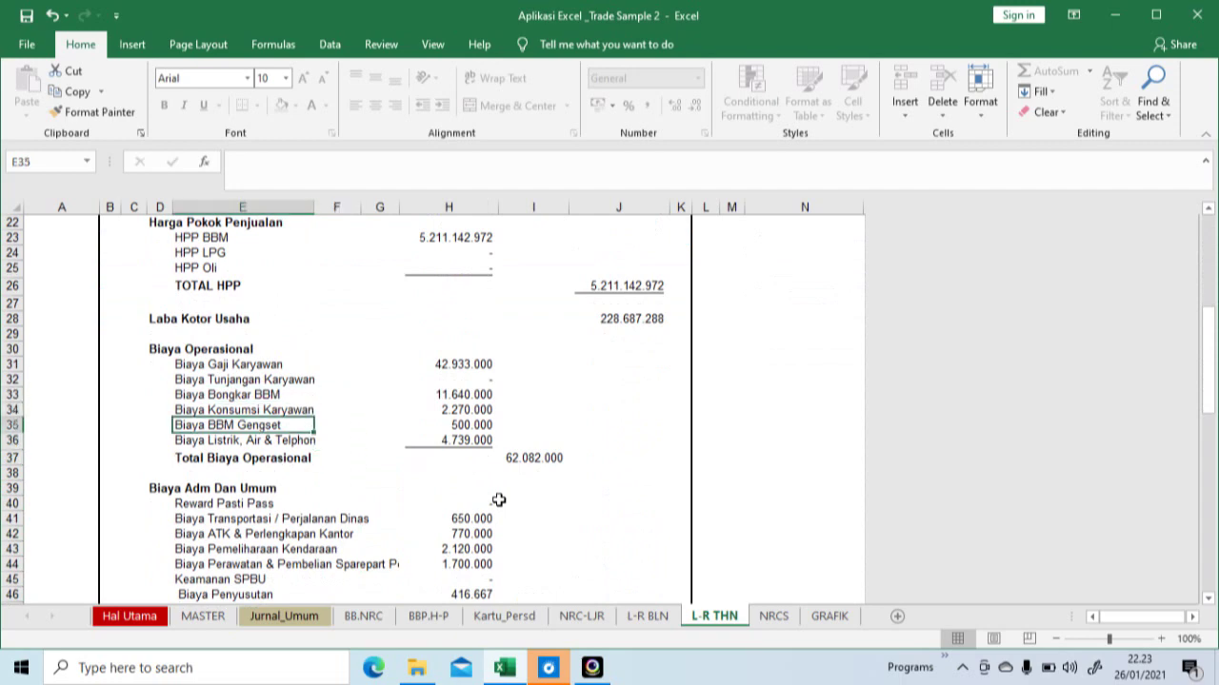
pyautogui.press('Down')
pyautogui.press('Down')
pyautogui.press('Down')
pyautogui.press('Down')
pyautogui.press('Down')
pyautogui.press('Down')
pyautogui.press('Down')
pyautogui.press('Down')
pyautogui.press('Down')
pyautogui.press('Down')
pyautogui.press('Down')
pyautogui.press('Down')
pyautogui.press('Down')
pyautogui.press('Down')
pyautogui.press('Down')
pyautogui.press('Down')
pyautogui.press('Up')
pyautogui.press('Down')
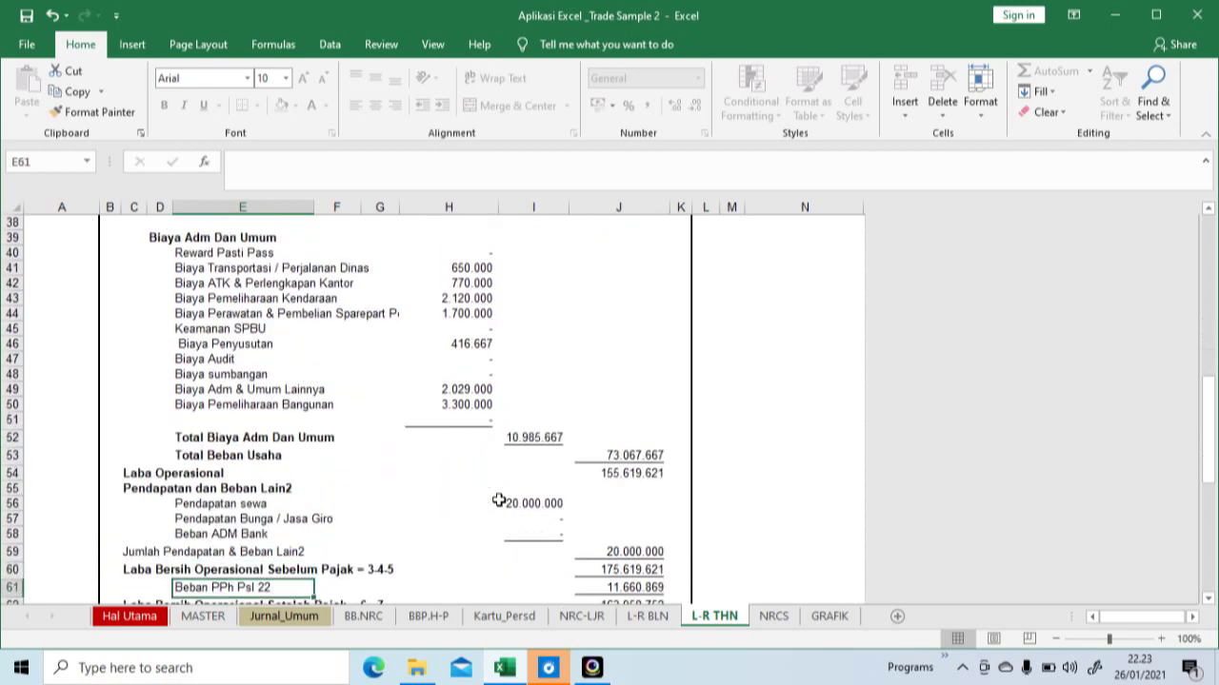
pyautogui.press('Down')
pyautogui.press('Down')
pyautogui.press('Down')
pyautogui.press('pageup')
pyautogui.press('pageup')
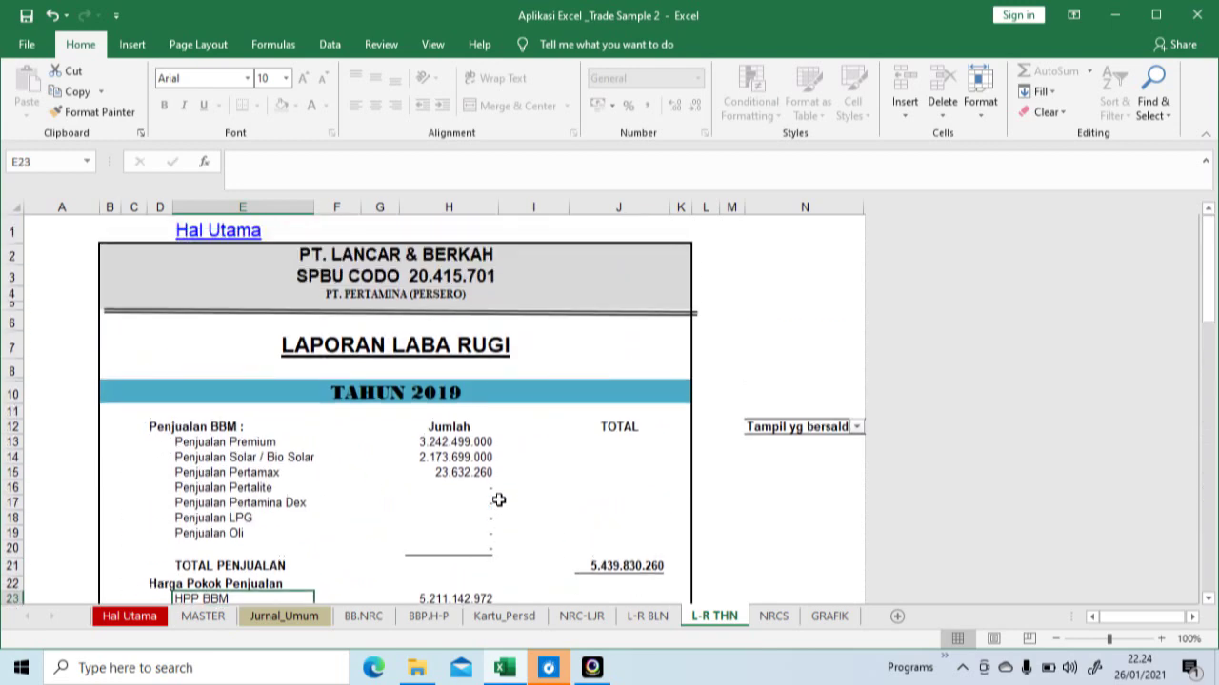
# Scan the NRCS JUMLAH amounts, where assets and liabilities-plus-equity balance at 1.385.930.583.
pyautogui.click(773, 616)
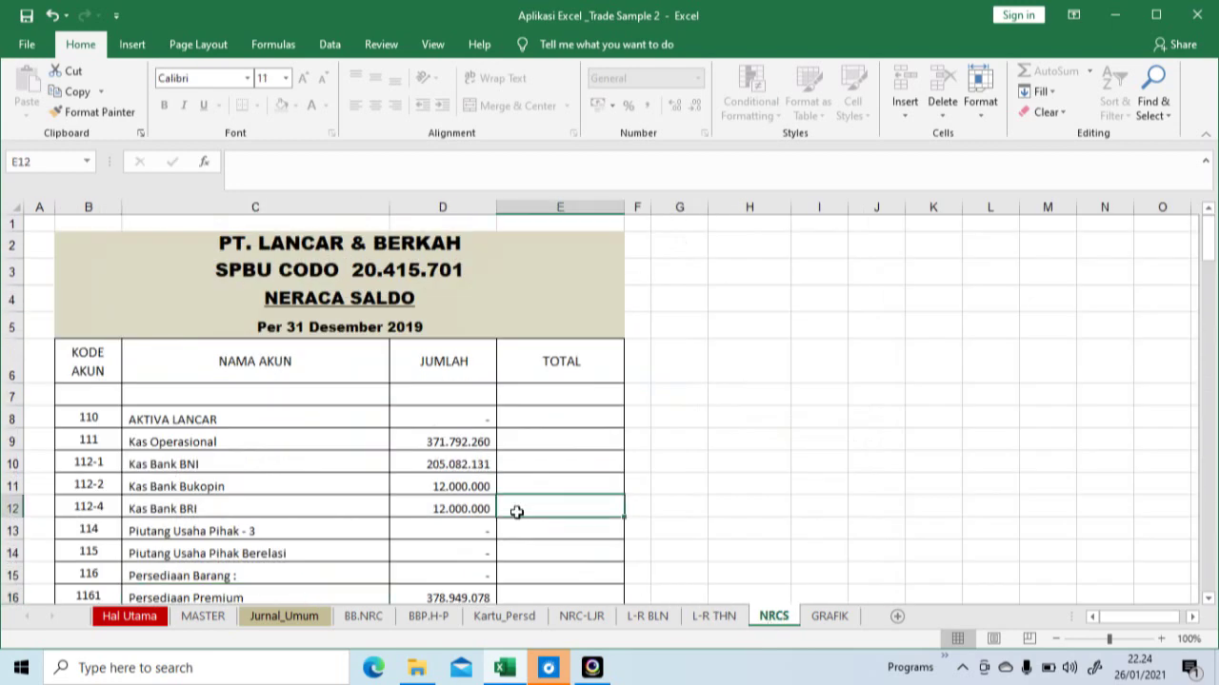
pyautogui.press('Left')
pyautogui.press('Down')
pyautogui.press('Down')
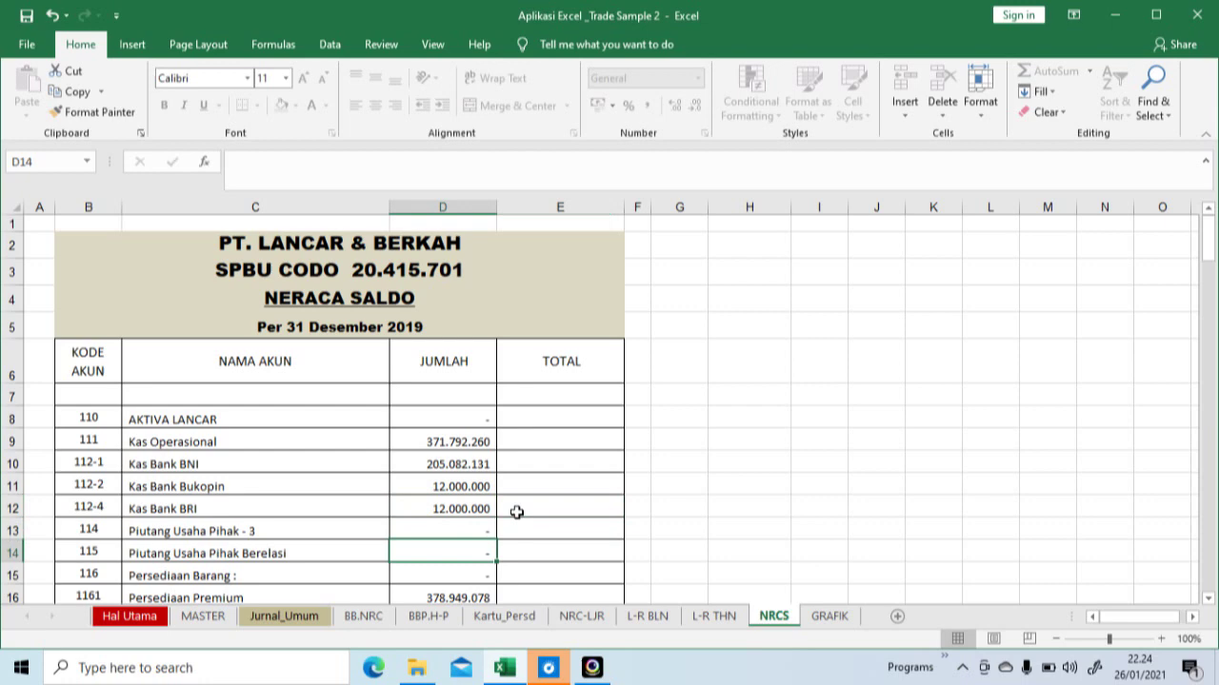
pyautogui.press('Down')
pyautogui.press('Down')
pyautogui.press('Down')
pyautogui.press('Down')
pyautogui.press('Down')
pyautogui.press('Down')
pyautogui.press('Down')
pyautogui.press('Down')
pyautogui.press('Down')
pyautogui.press('Down')
pyautogui.press('Down')
pyautogui.press('Down')
pyautogui.press('Down')
pyautogui.press('Up')
pyautogui.press('Up')
pyautogui.press('Up')
pyautogui.press('Up')
pyautogui.press('Up')
pyautogui.press('Up')
pyautogui.press('Up')
pyautogui.press('Up')
pyautogui.press('Up')
pyautogui.press('Up')
pyautogui.press('Up')
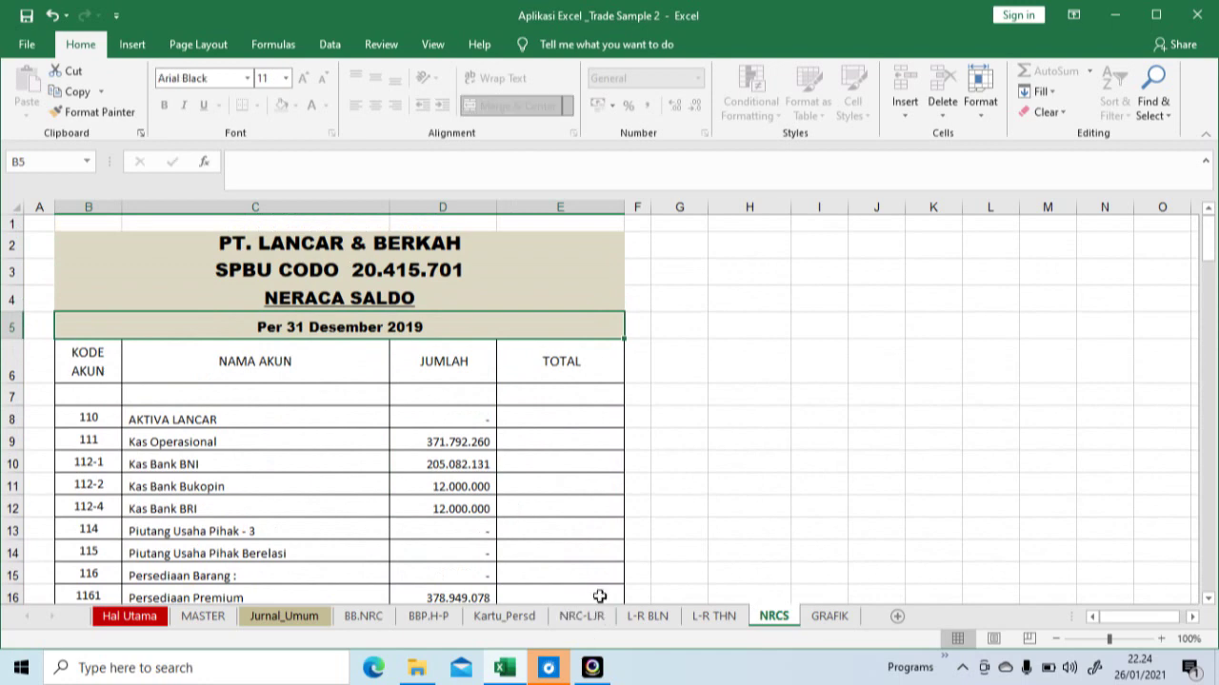
pyautogui.moveTo(592, 667)
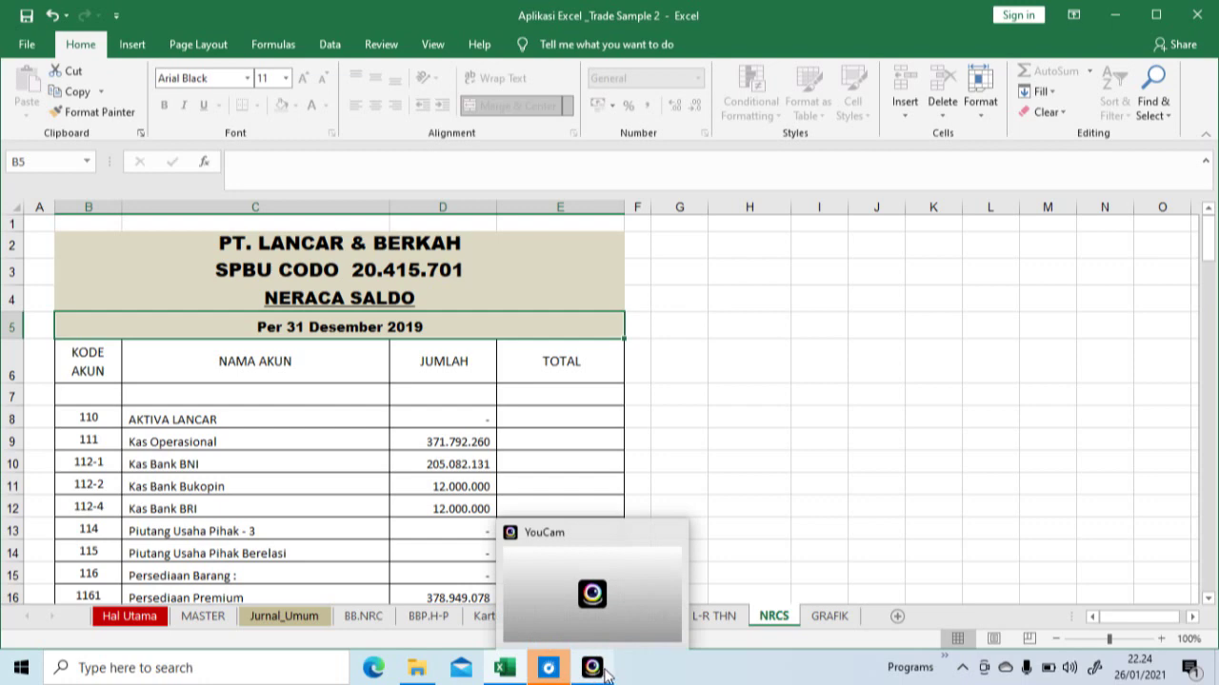
pyautogui.click(606, 674)
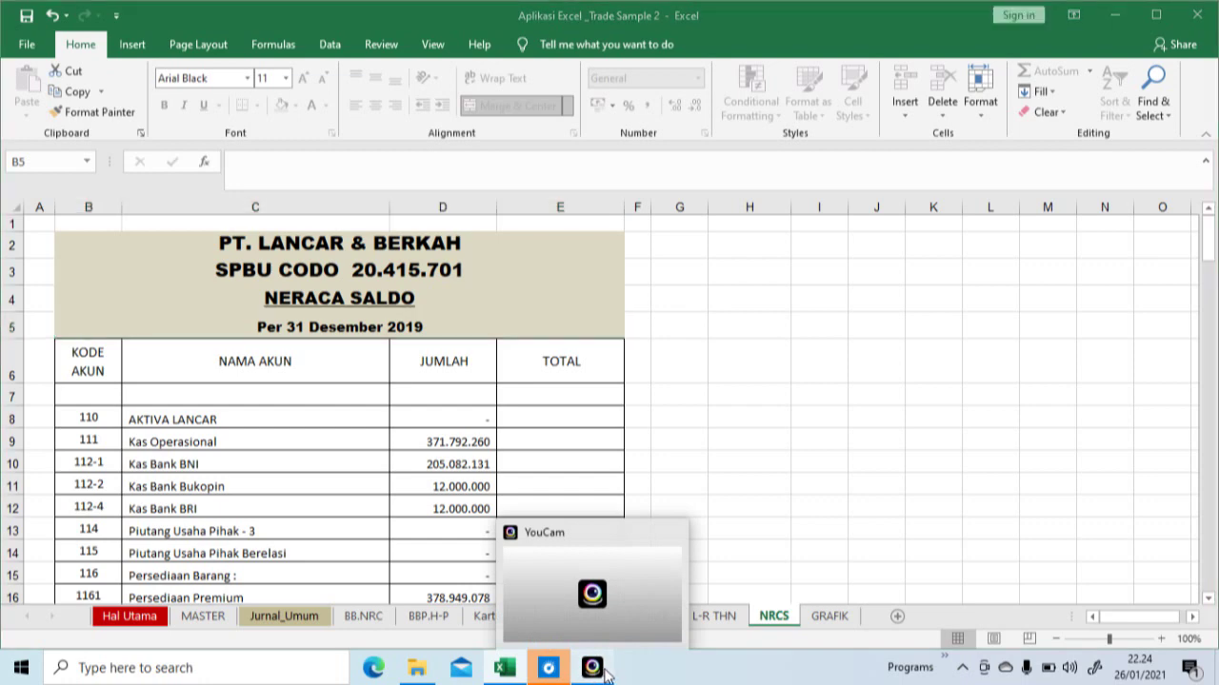